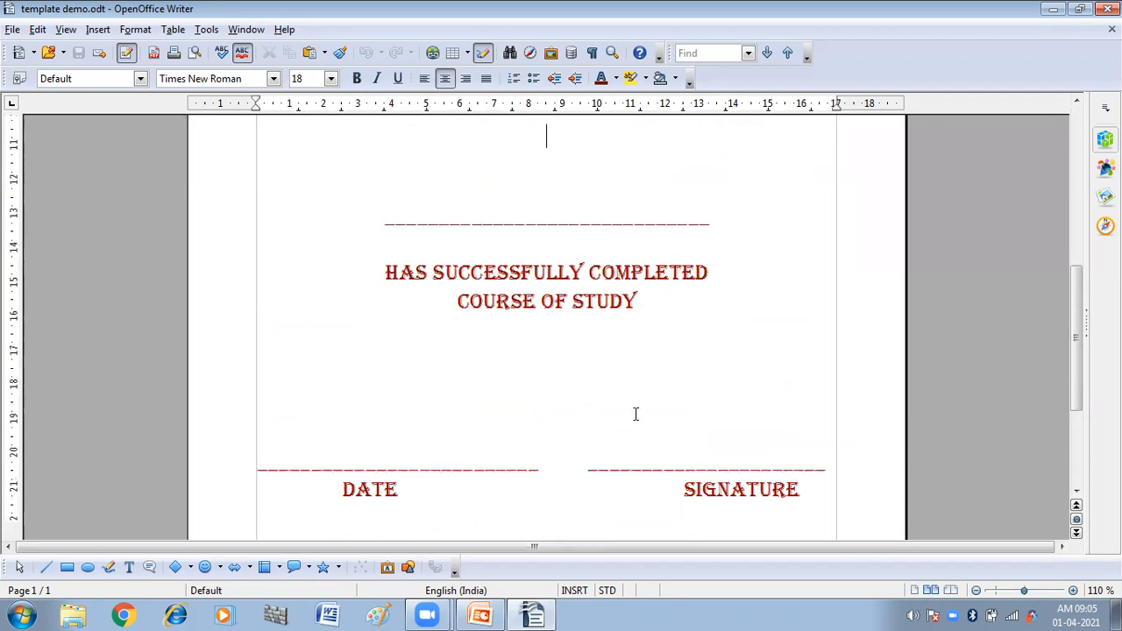
Step: Look over the whole certificate page, from the Class of 2021 star and the curved title down to the date and signature lines
{"action": "scroll", "coordinate": [636, 413], "scroll_direction": "up", "scroll_amount": 3}
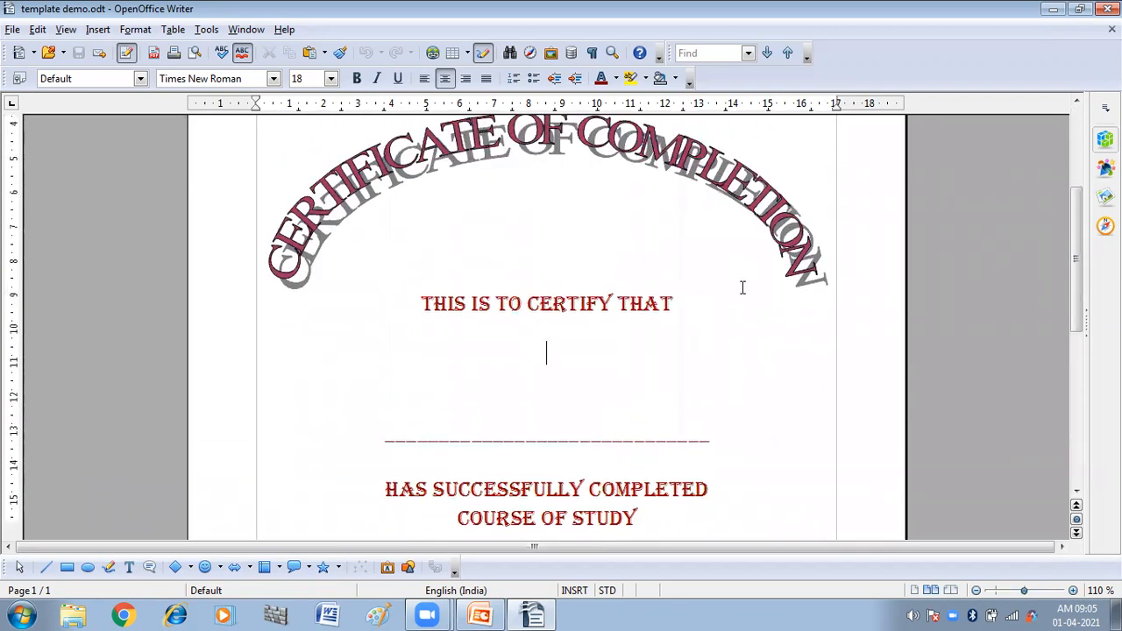
{"action": "scroll", "coordinate": [710, 326], "scroll_direction": "down", "scroll_amount": 1}
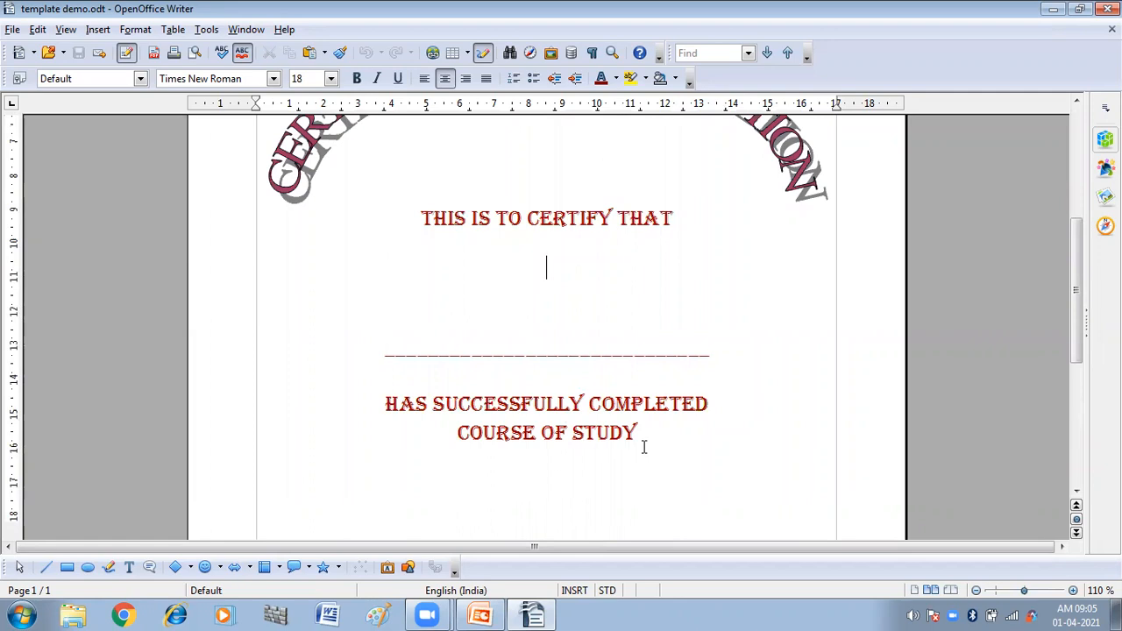
{"action": "scroll", "coordinate": [643, 447], "scroll_direction": "down", "scroll_amount": 3}
{"action": "scroll", "coordinate": [644, 447], "scroll_direction": "up", "scroll_amount": 2}
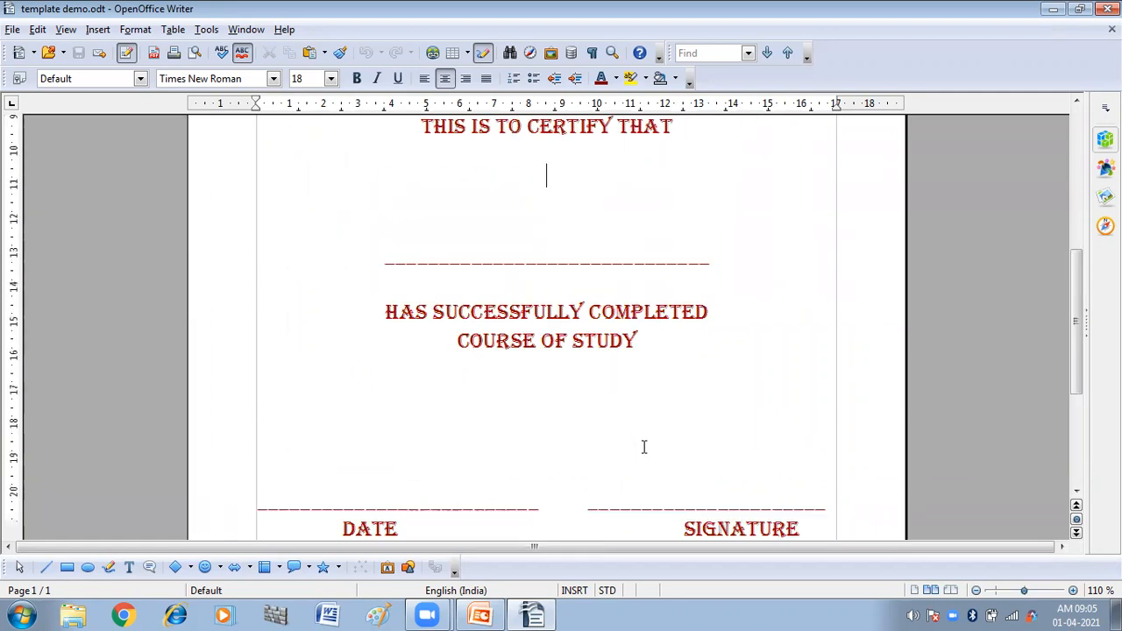
{"action": "scroll", "coordinate": [643, 447], "scroll_direction": "up", "scroll_amount": 8}
{"action": "scroll", "coordinate": [643, 447], "scroll_direction": "down", "scroll_amount": 5}
{"action": "scroll", "coordinate": [644, 447], "scroll_direction": "up", "scroll_amount": 5}
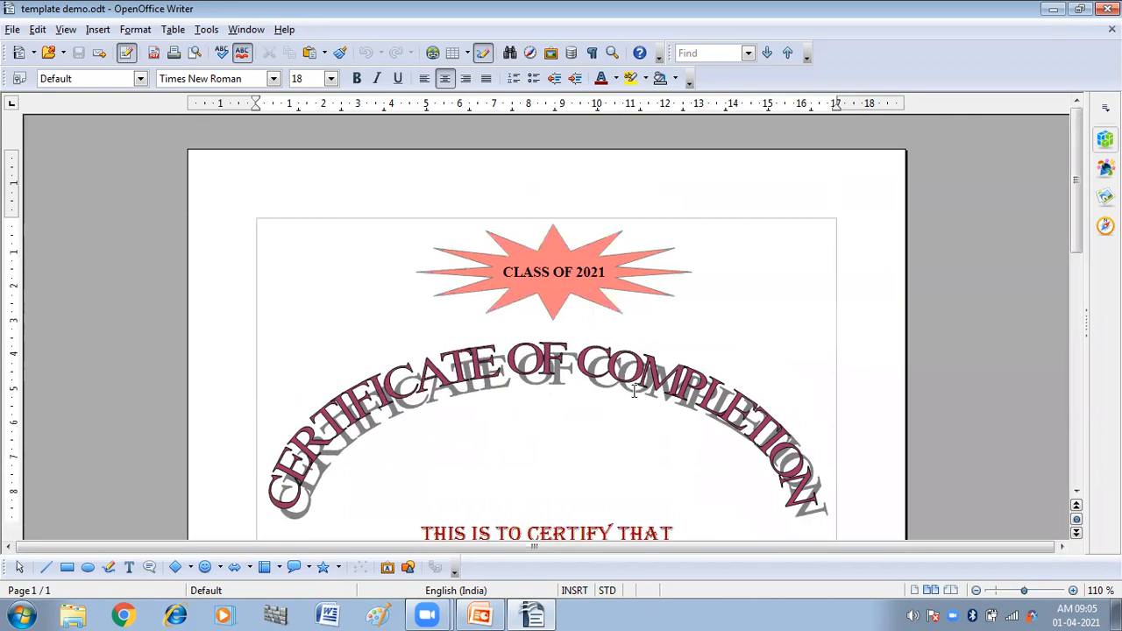
{"action": "scroll", "coordinate": [635, 392], "scroll_direction": "down", "scroll_amount": 5}
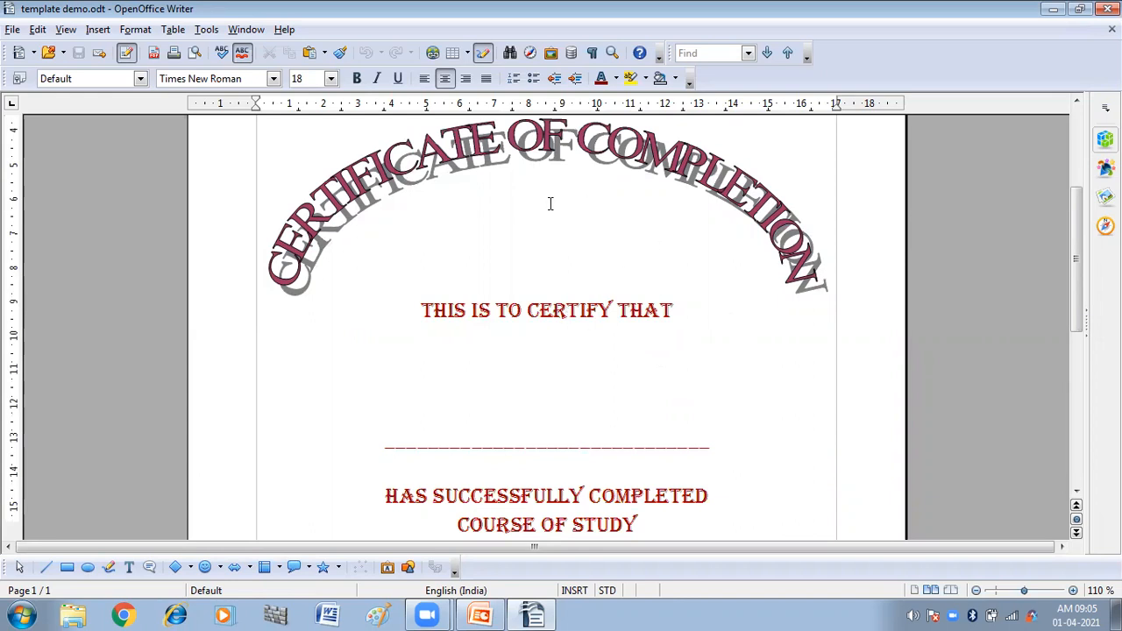
{"action": "scroll", "coordinate": [594, 345], "scroll_direction": "up", "scroll_amount": 5}
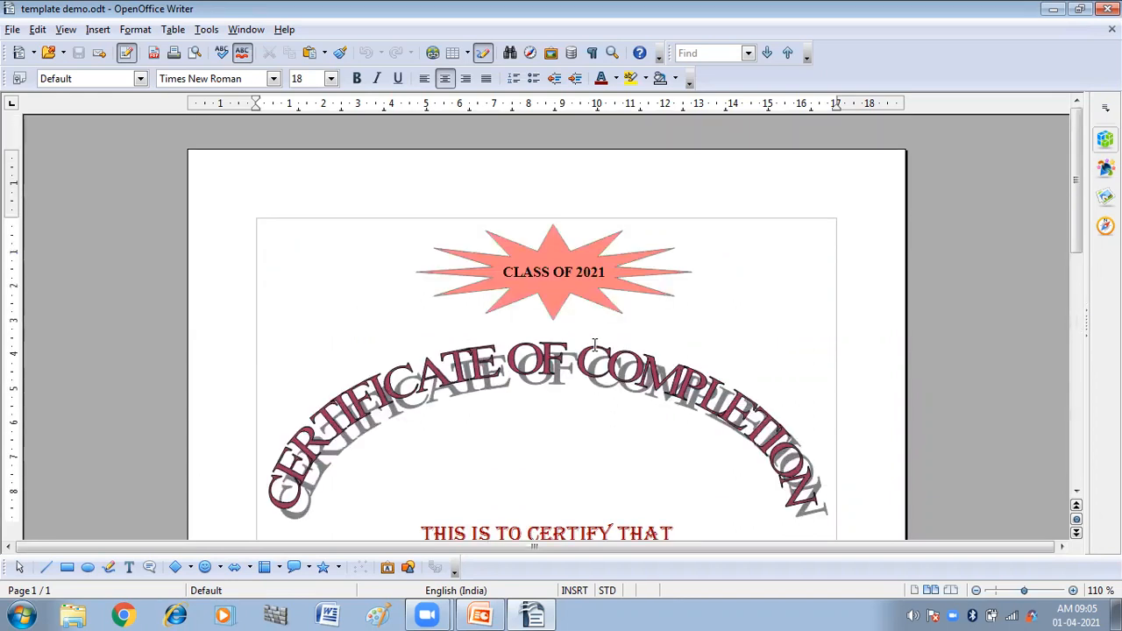
{"action": "scroll", "coordinate": [595, 346], "scroll_direction": "down", "scroll_amount": 2}
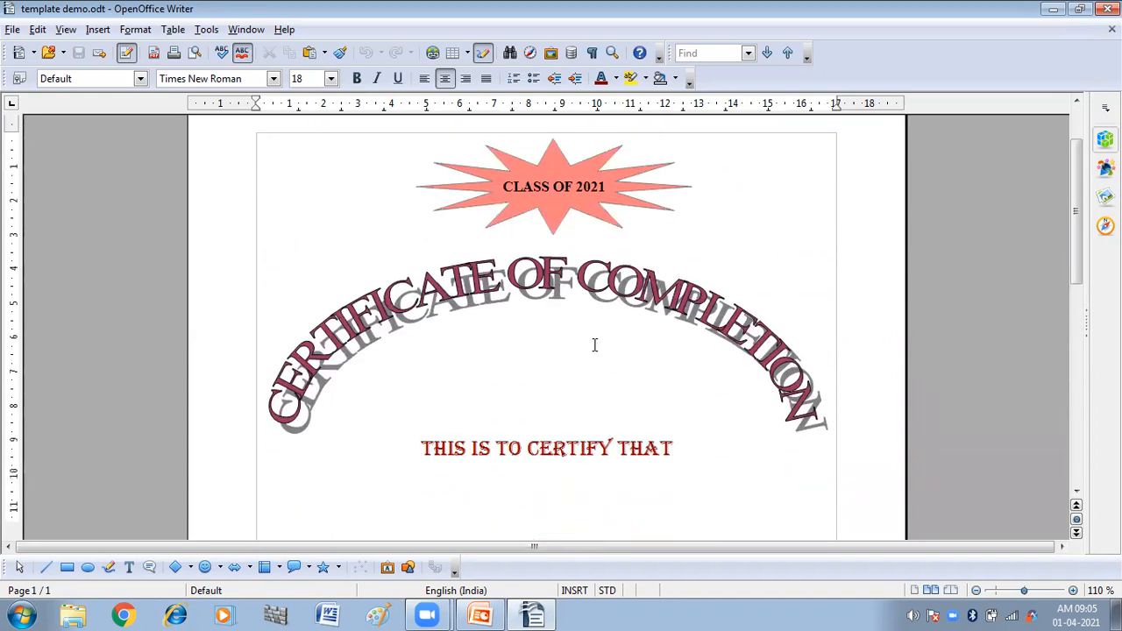
{"action": "scroll", "coordinate": [595, 345], "scroll_direction": "down", "scroll_amount": 3}
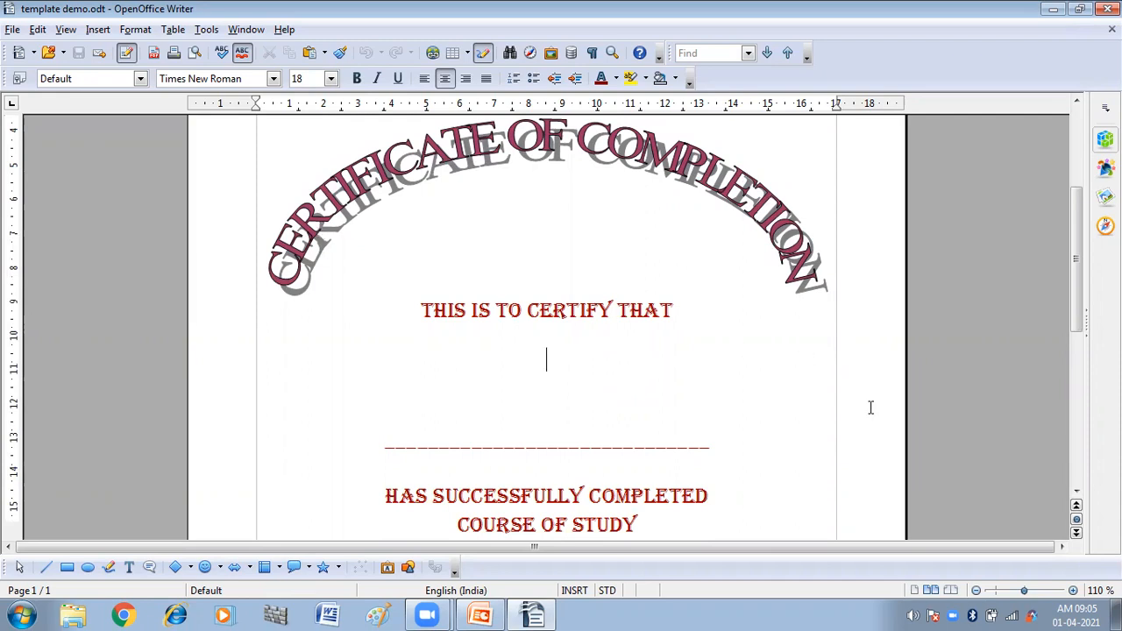
Step: Open the dialog for saving the current certificate document as a template
{"action": "left_click", "coordinate": [12, 30]}
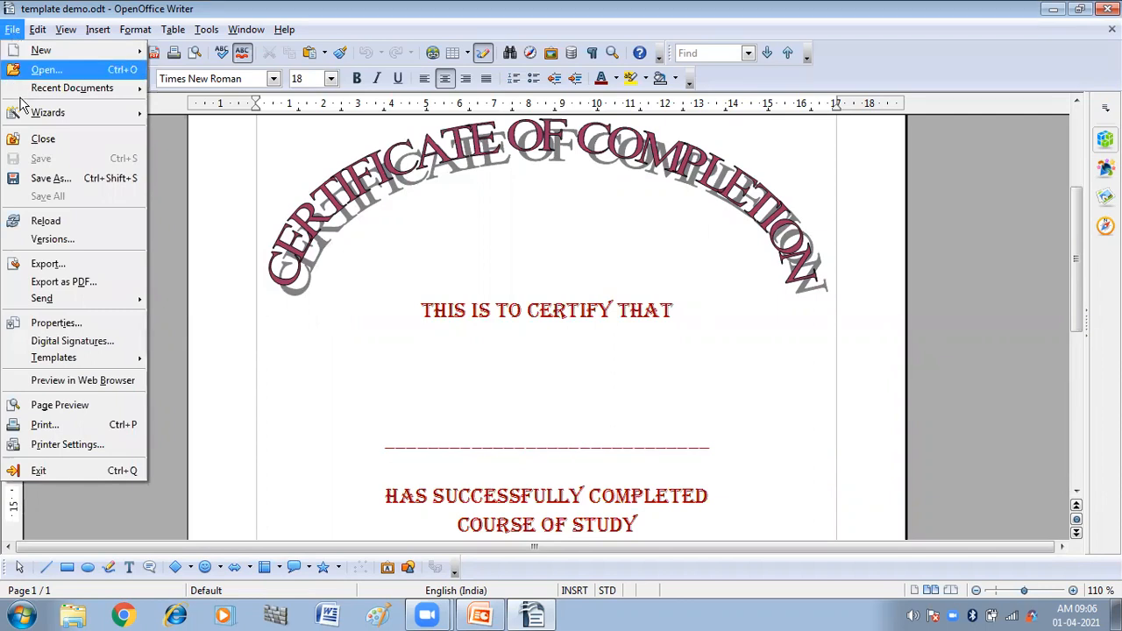
{"action": "mouse_move", "coordinate": [27, 364]}
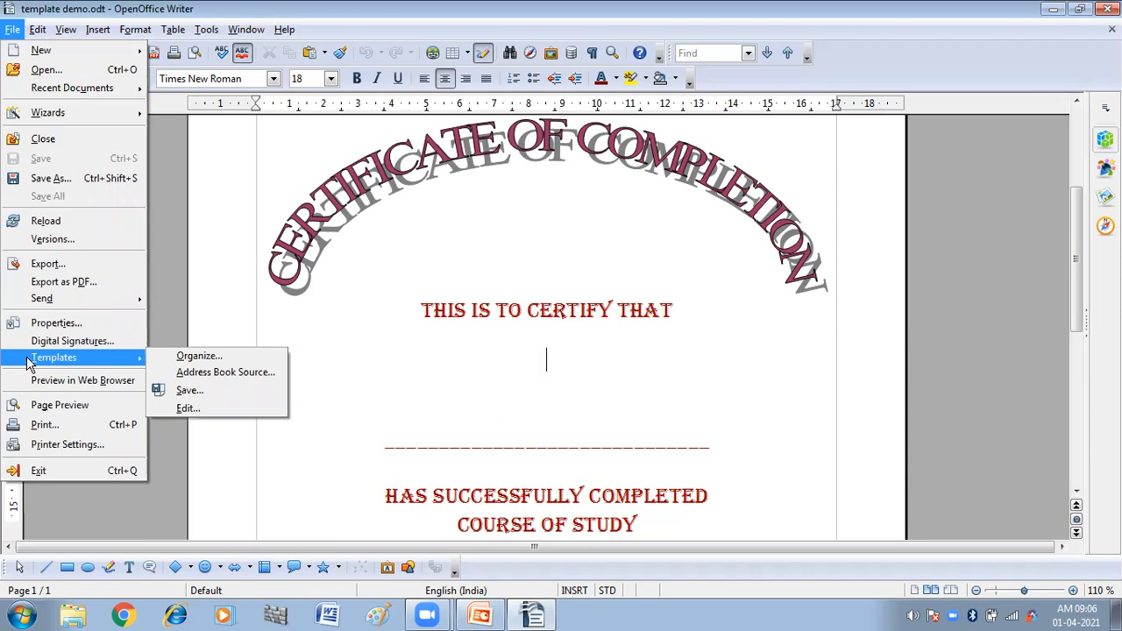
{"action": "left_click", "coordinate": [185, 391]}
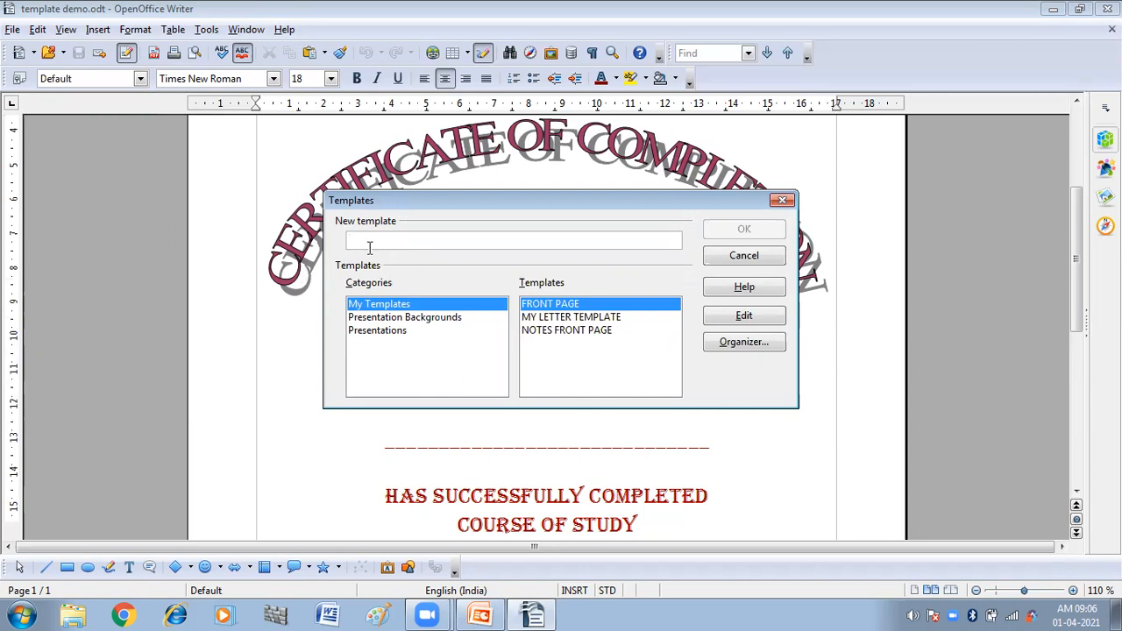
{"action": "type", "text": "my"}
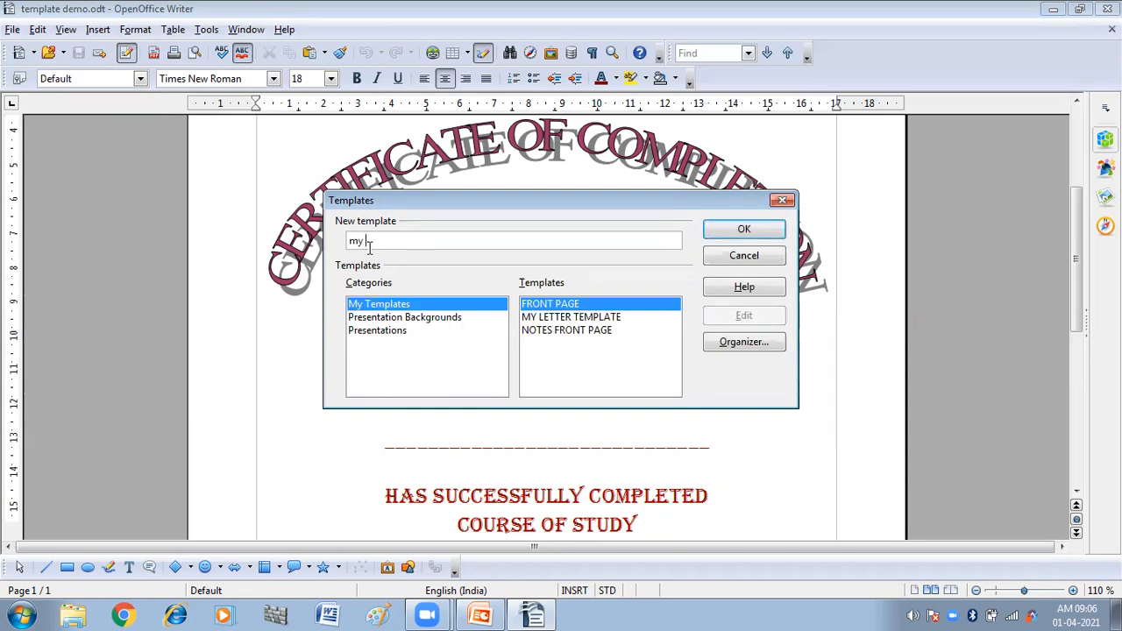
{"action": "type", "text": " template"}
{"action": "key", "text": "BackSpace"}
{"action": "key", "text": "BackSpace"}
{"action": "key", "text": "BackSpace"}
{"action": "key", "text": "BackSpace"}
{"action": "key", "text": "BackSpace"}
{"action": "key", "text": "BackSpace"}
{"action": "key", "text": "BackSpace"}
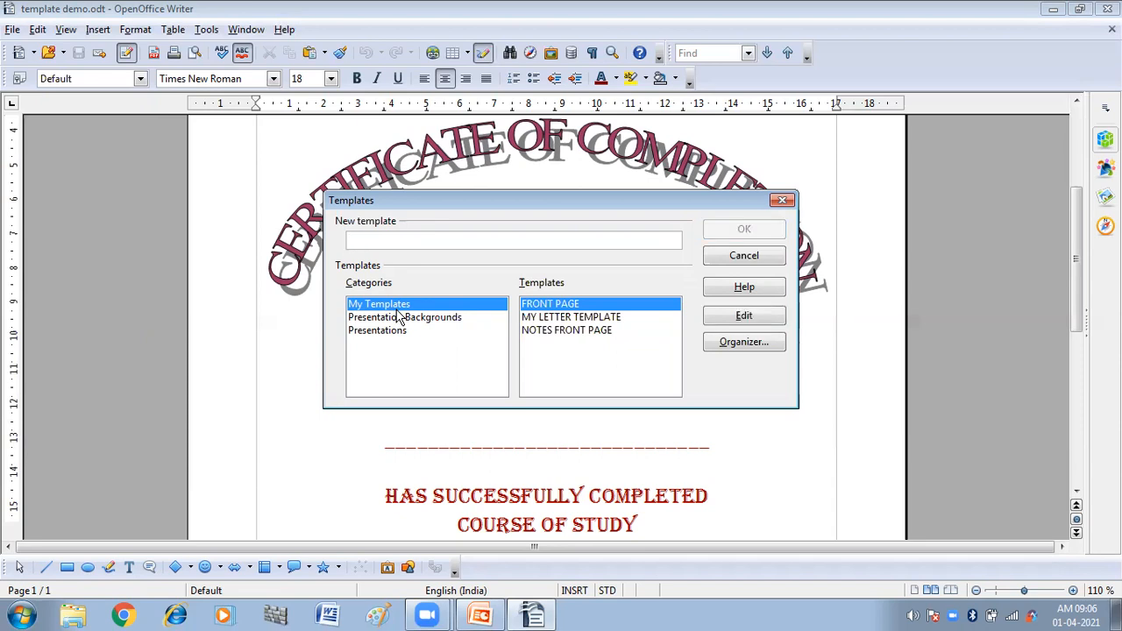
Step: Name the new template "certificate template" and save it in the My Templates category
{"action": "type", "text": "certificate"}
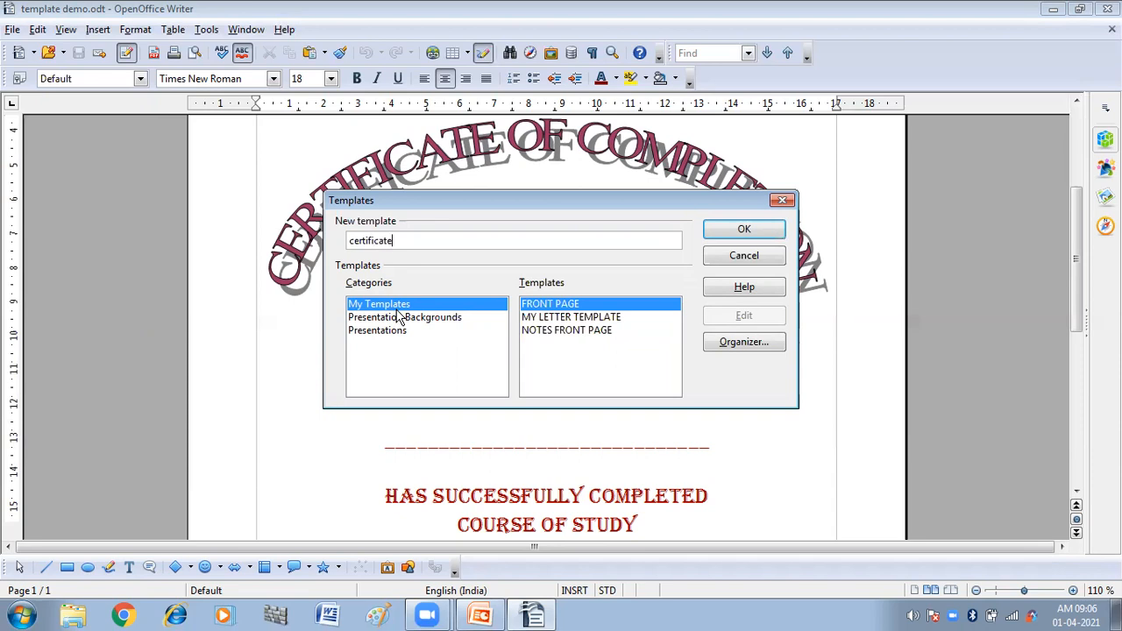
{"action": "type", "text": " template"}
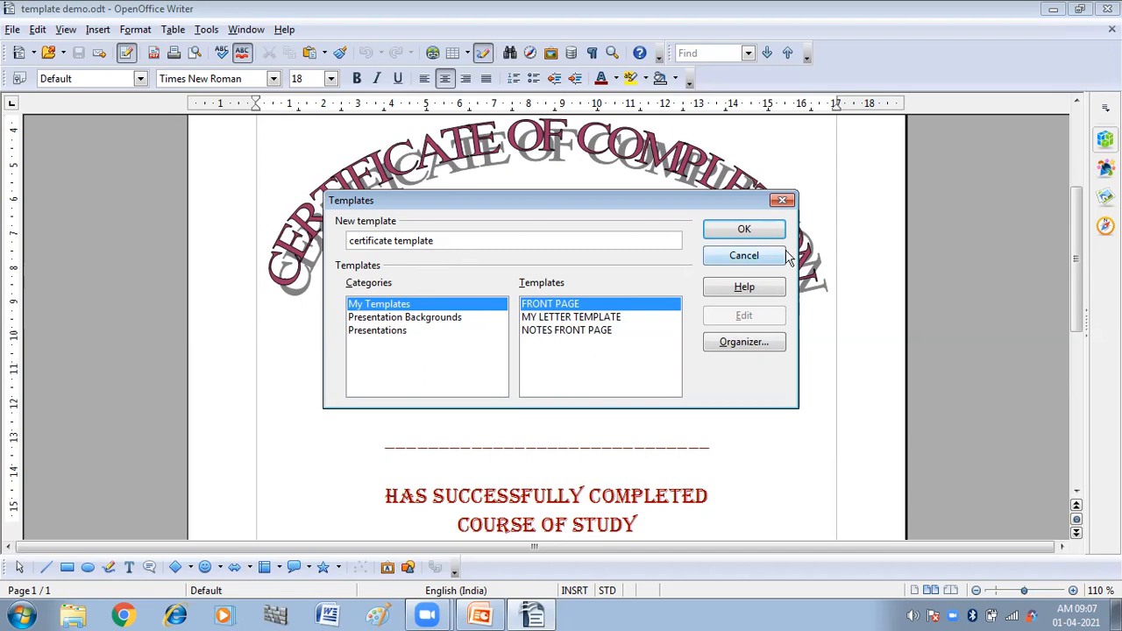
{"action": "left_click", "coordinate": [747, 231]}
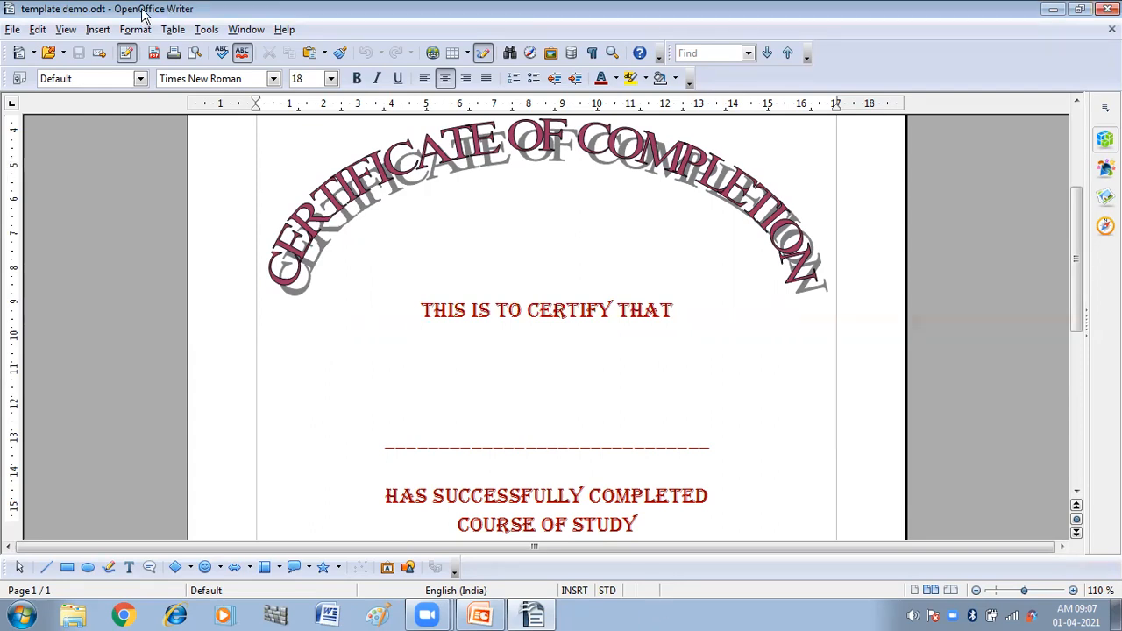
Step: Create a new blank text document
{"action": "left_click", "coordinate": [13, 30]}
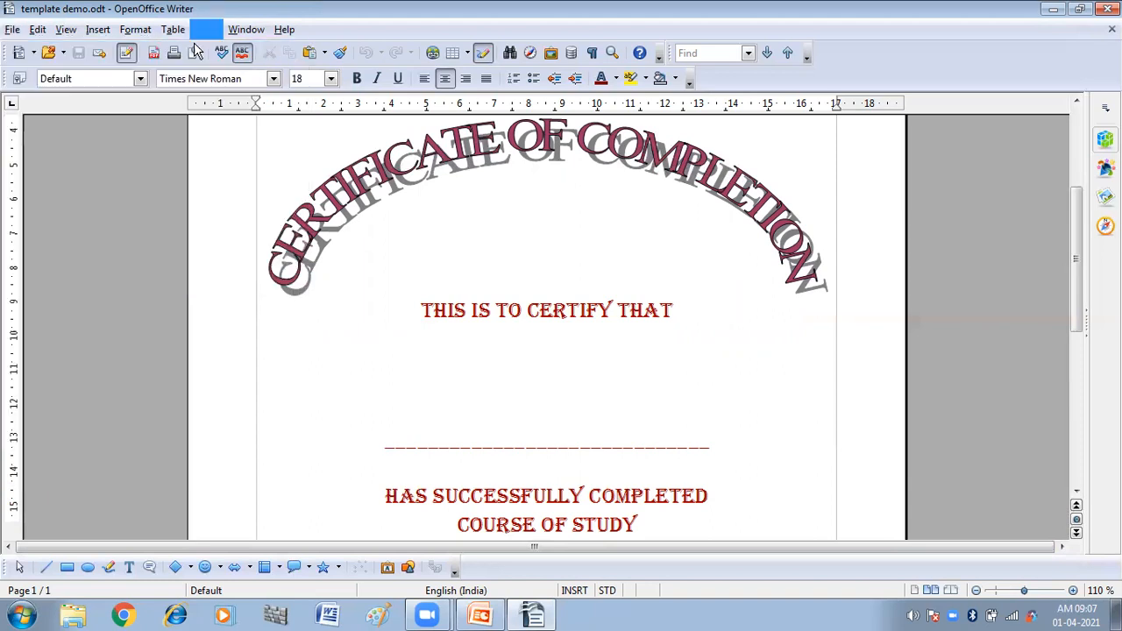
{"action": "mouse_move", "coordinate": [53, 51]}
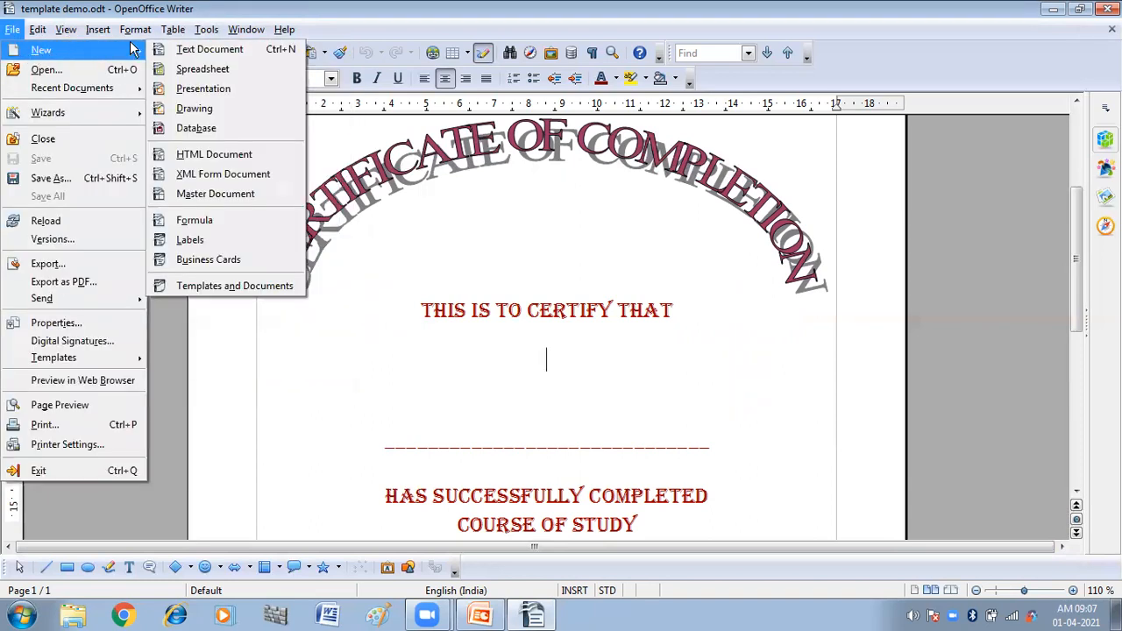
{"action": "left_click", "coordinate": [185, 56]}
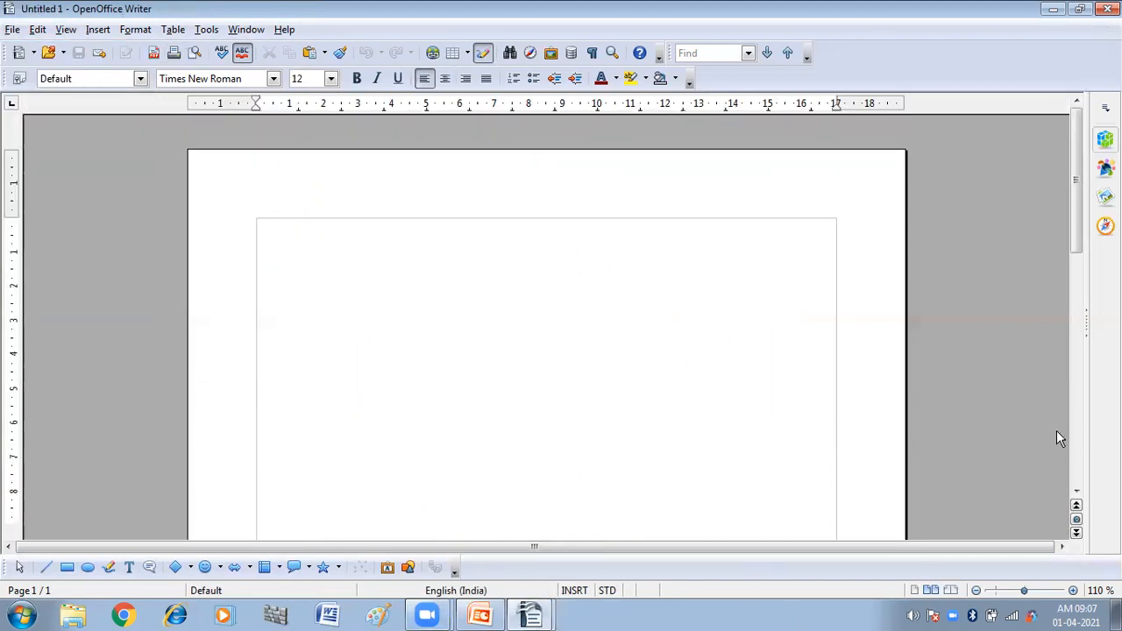
Step: Create a new document from "certificate template" in My Templates and look through its page
{"action": "left_click", "coordinate": [12, 30]}
{"action": "mouse_move", "coordinate": [35, 51]}
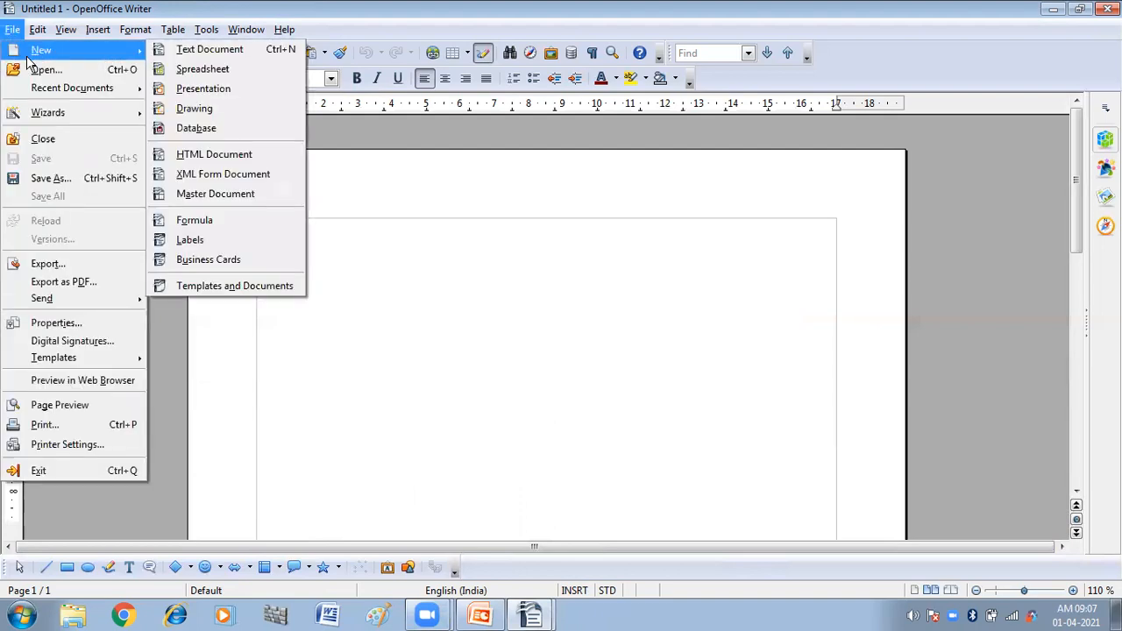
{"action": "left_click", "coordinate": [246, 286]}
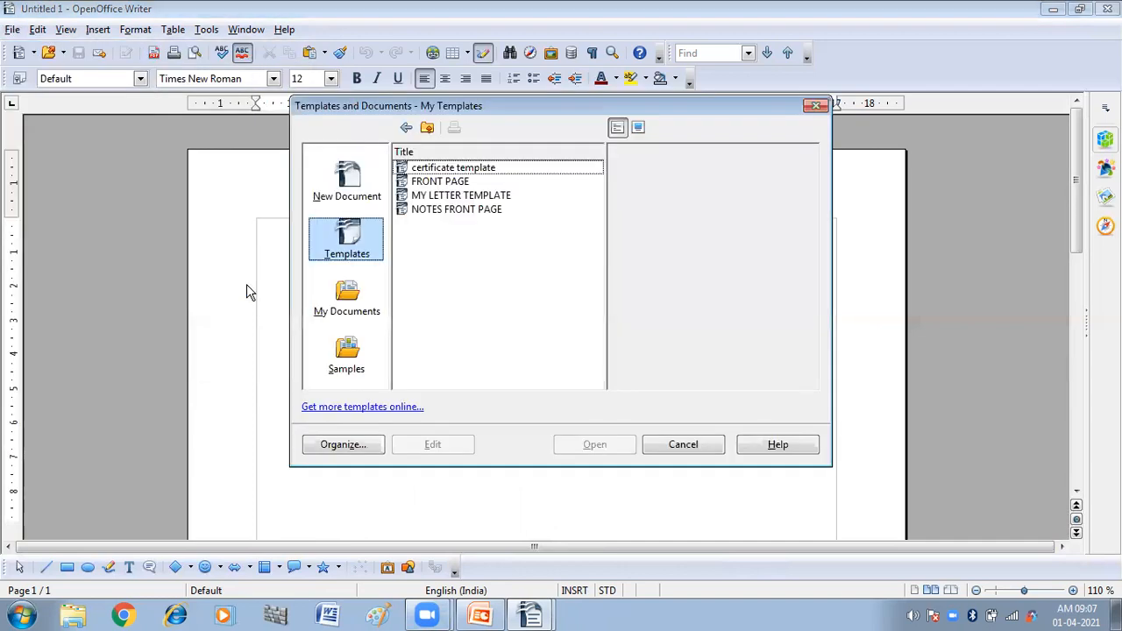
{"action": "double_click", "coordinate": [488, 170]}
{"action": "scroll", "coordinate": [521, 378], "scroll_direction": "down", "scroll_amount": 6}
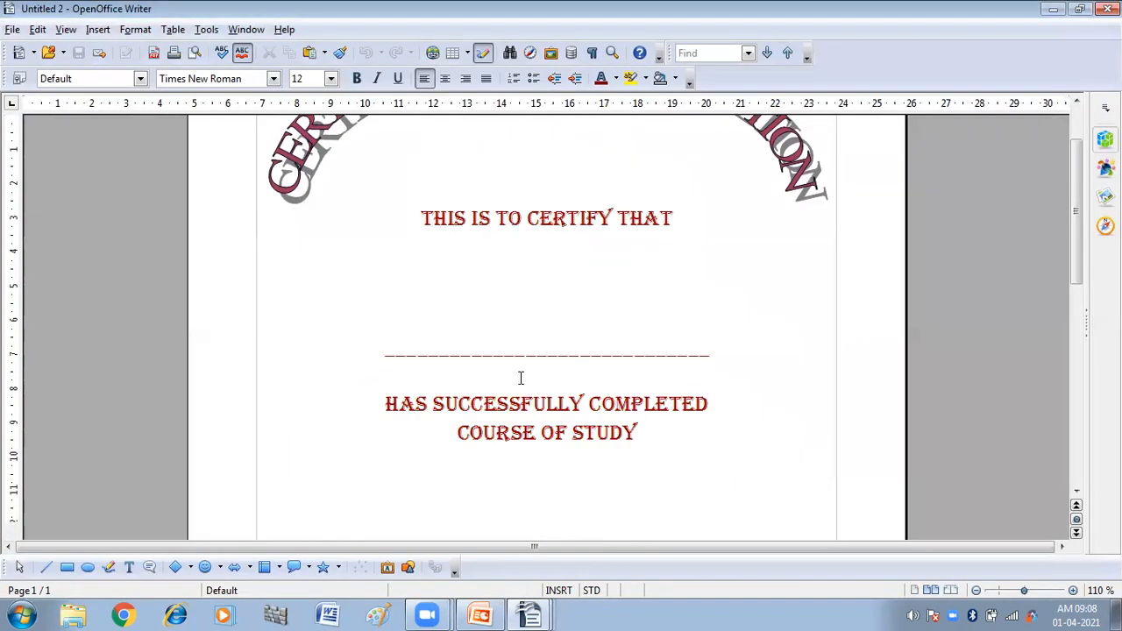
{"action": "scroll", "coordinate": [521, 378], "scroll_direction": "up", "scroll_amount": 7}
{"action": "scroll", "coordinate": [521, 379], "scroll_direction": "down", "scroll_amount": 6}
{"action": "scroll", "coordinate": [521, 379], "scroll_direction": "up", "scroll_amount": 6}
{"action": "scroll", "coordinate": [521, 379], "scroll_direction": "down", "scroll_amount": 6}
{"action": "scroll", "coordinate": [521, 380], "scroll_direction": "up", "scroll_amount": 6}
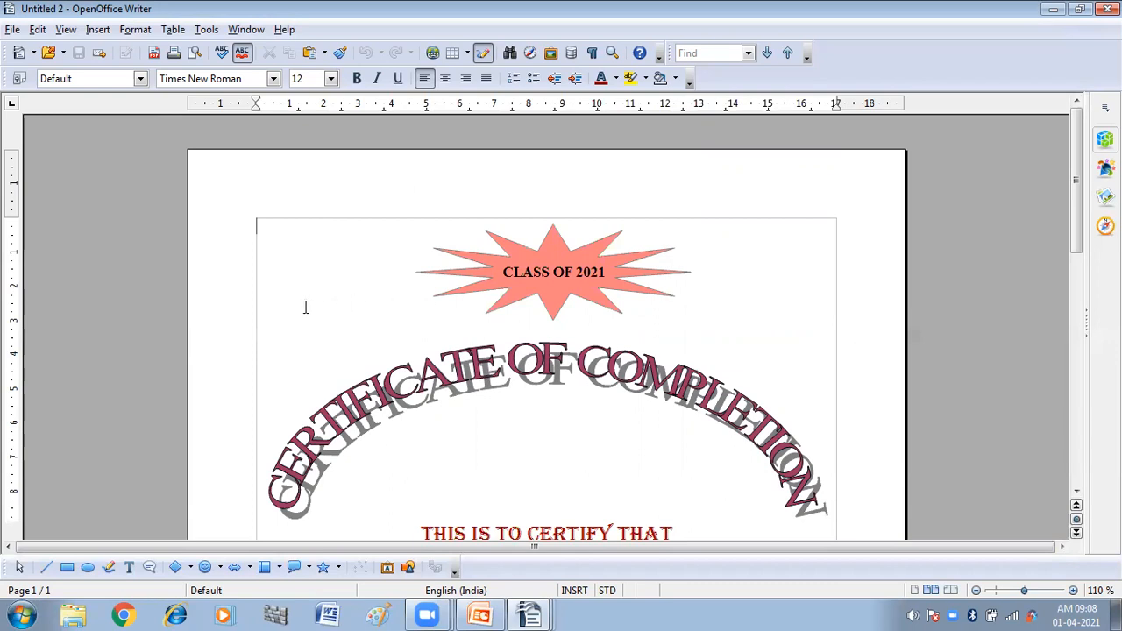
Step: Create another text document from the certificate-based document to check which template new documents use
{"action": "left_click", "coordinate": [12, 29]}
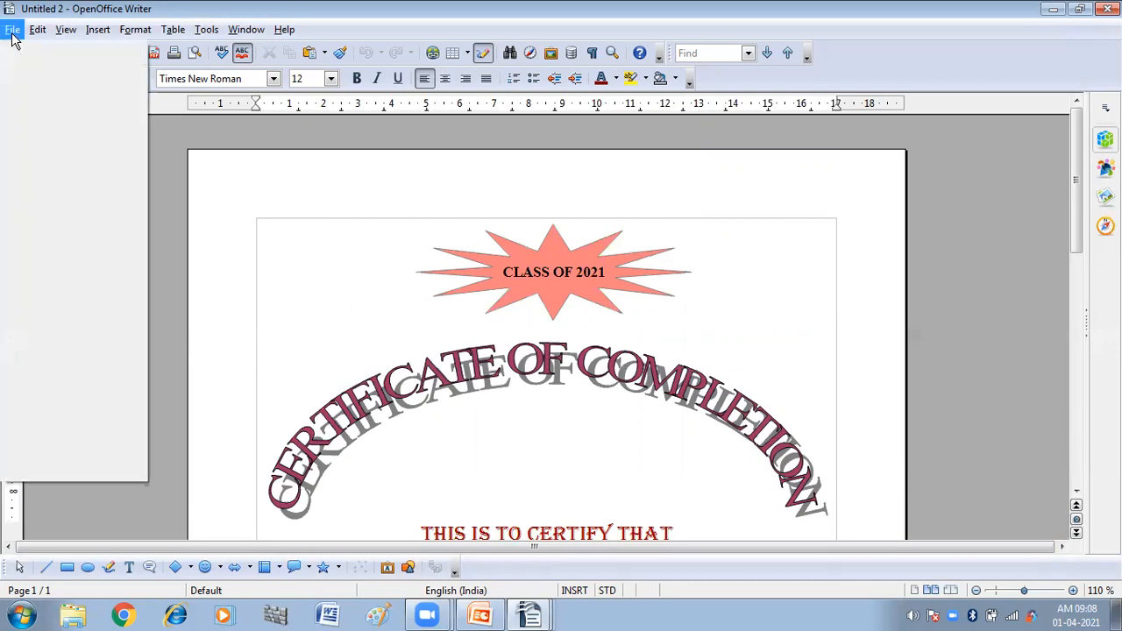
{"action": "mouse_move", "coordinate": [53, 50]}
{"action": "left_click", "coordinate": [156, 49]}
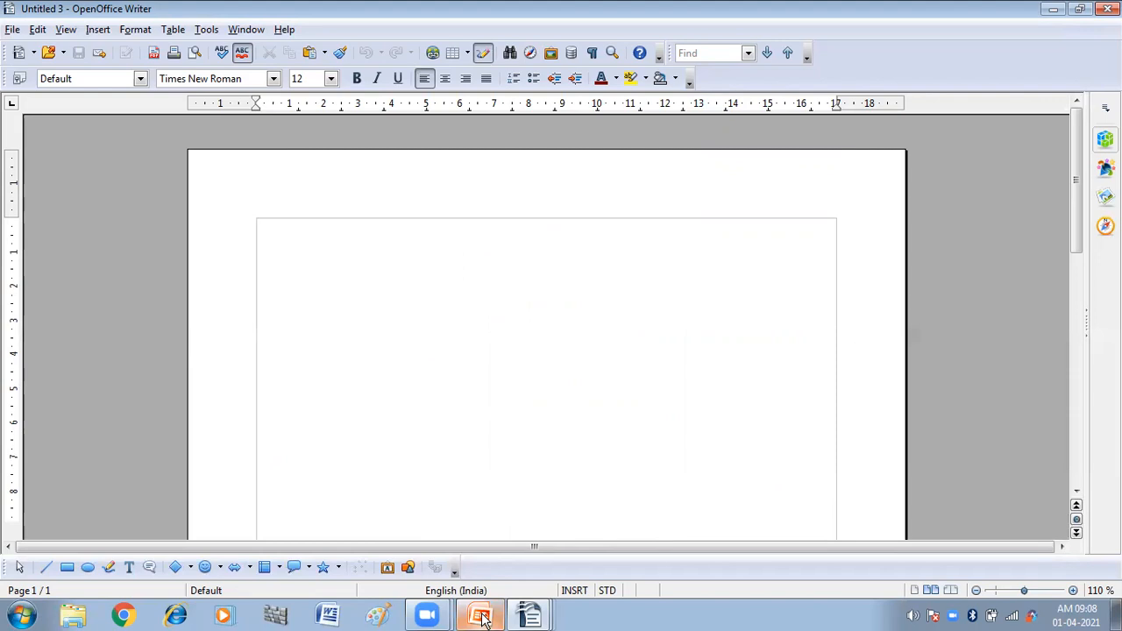
Step: Compare the blank Untitled 1 document with the certificate-based Untitled 2 document, ending on Untitled 2
{"action": "mouse_move", "coordinate": [529, 616]}
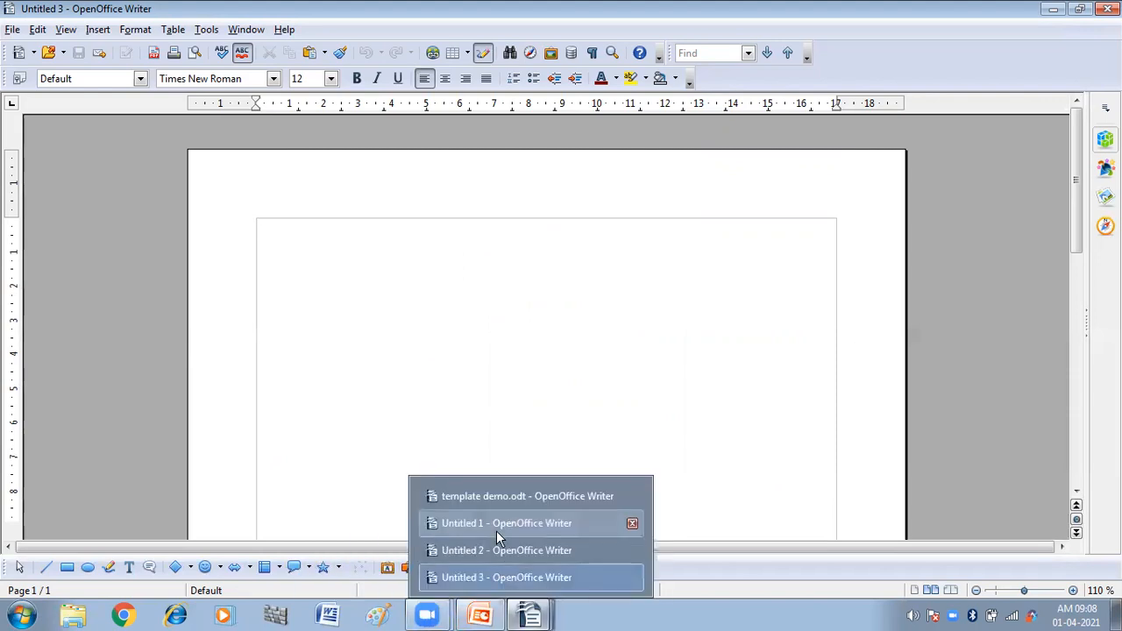
{"action": "left_click", "coordinate": [496, 523]}
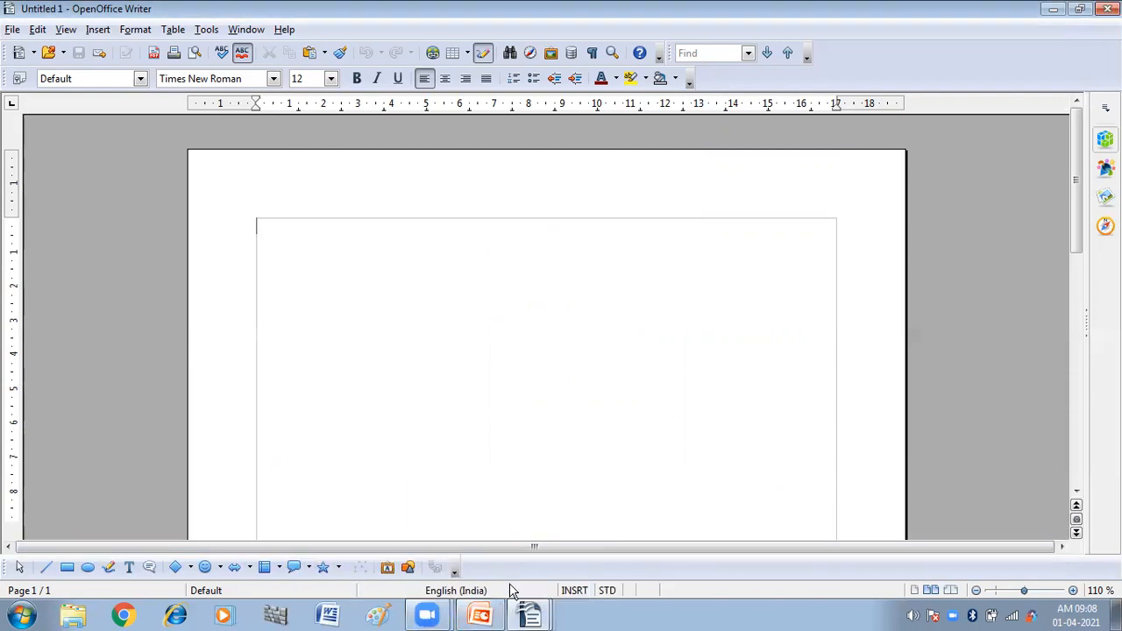
{"action": "mouse_move", "coordinate": [524, 614]}
{"action": "left_click", "coordinate": [498, 550]}
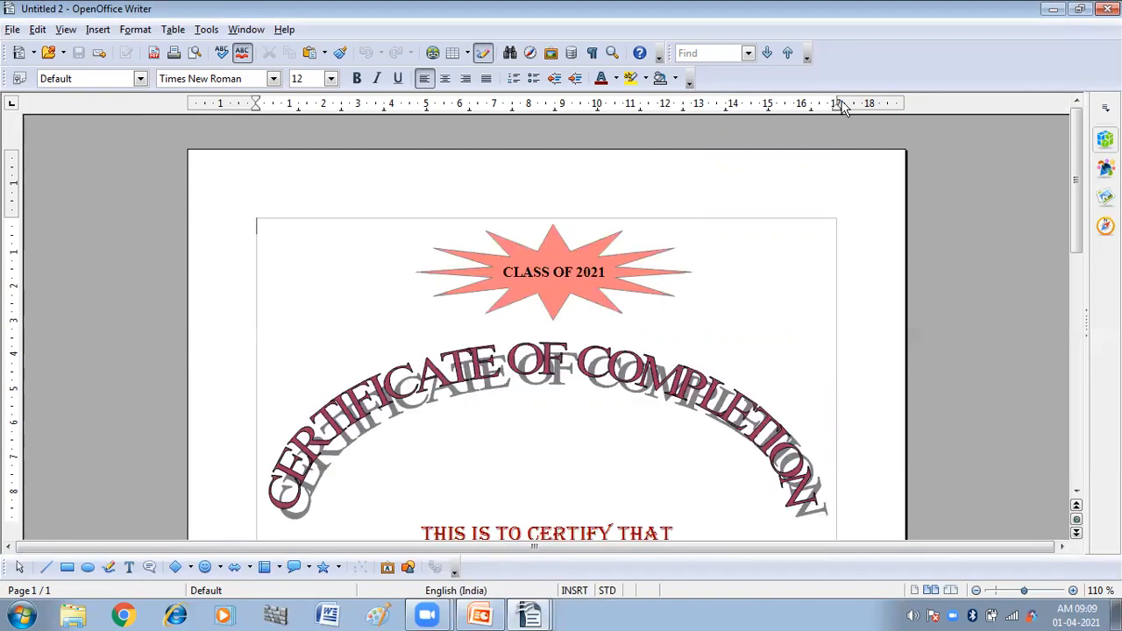
Step: Set "certificate template" from My Templates as the default template in Template Management and close the dialog
{"action": "left_click", "coordinate": [12, 31]}
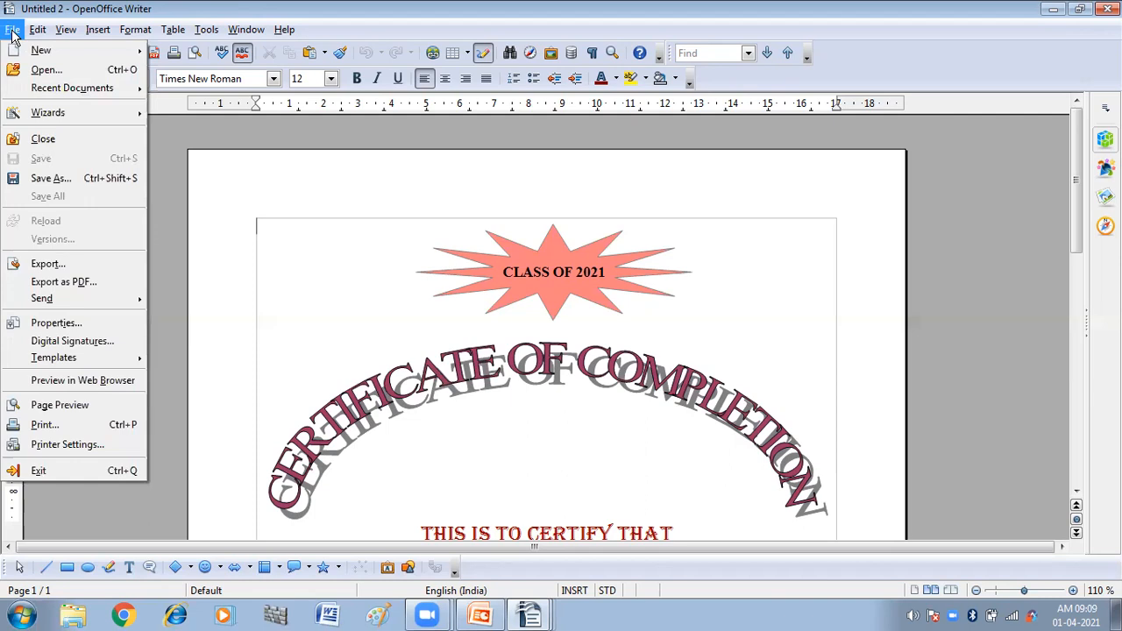
{"action": "mouse_move", "coordinate": [25, 53]}
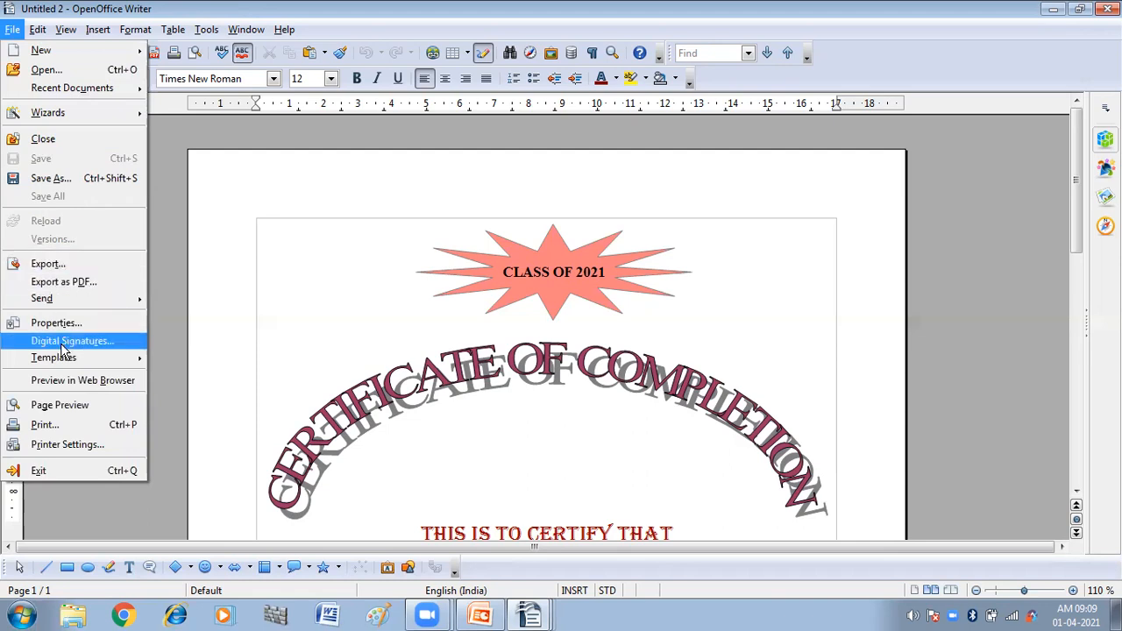
{"action": "mouse_move", "coordinate": [63, 363]}
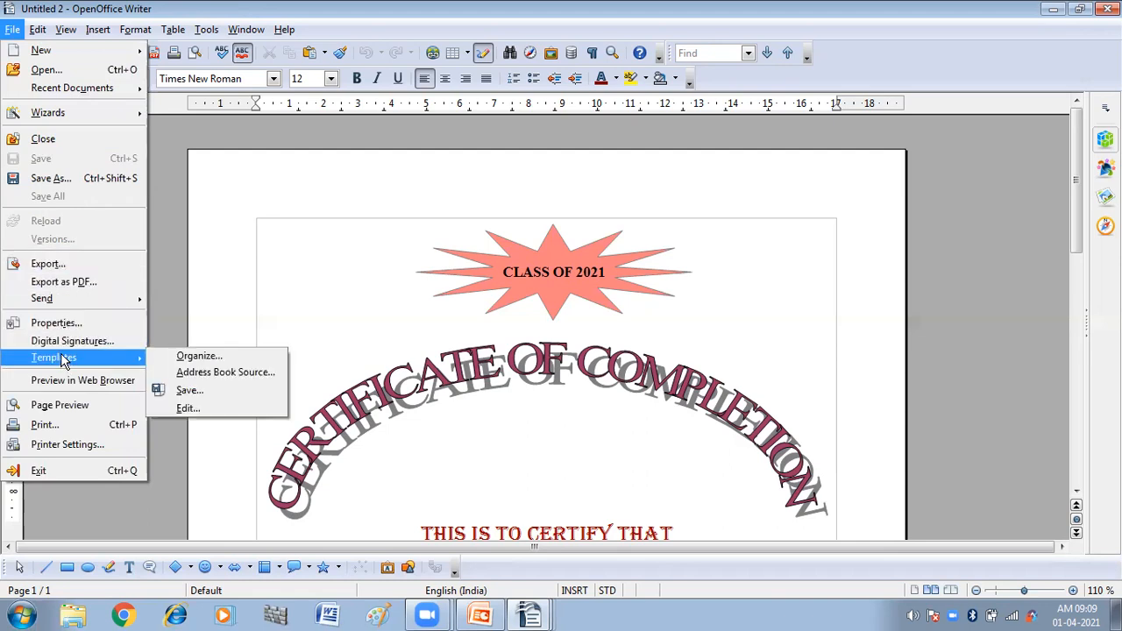
{"action": "left_click", "coordinate": [211, 360]}
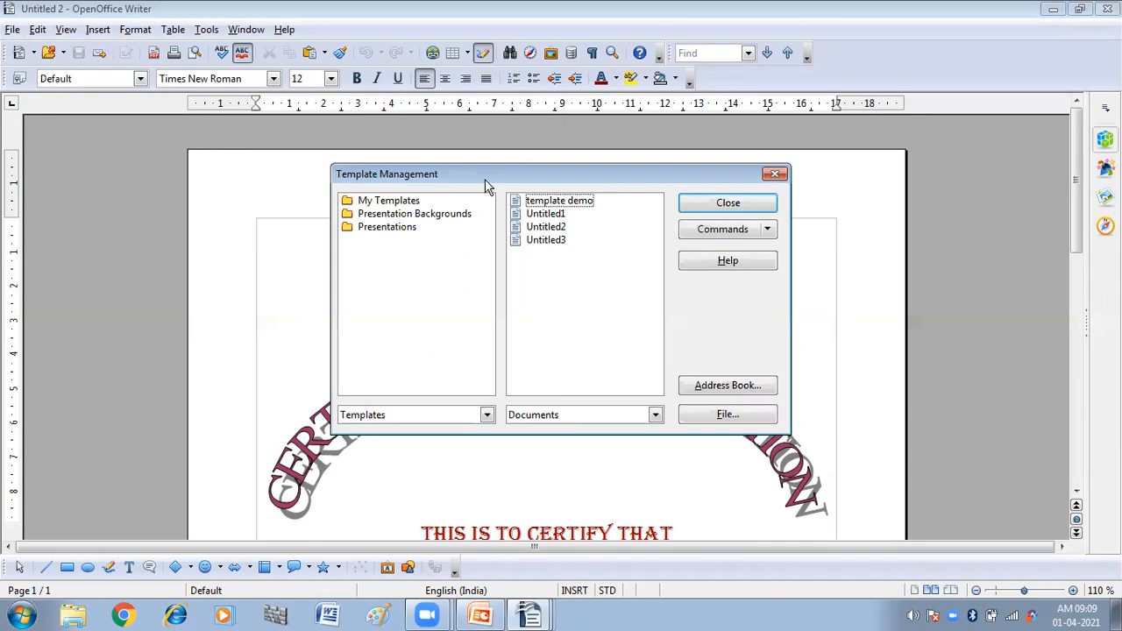
{"action": "double_click", "coordinate": [360, 202]}
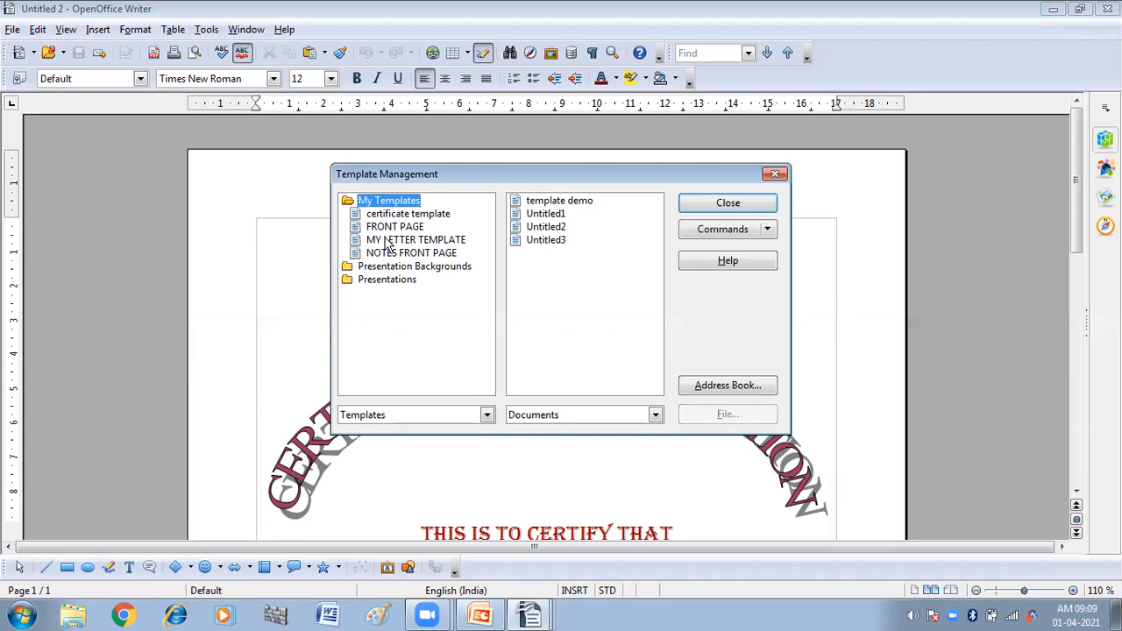
{"action": "double_click", "coordinate": [377, 215]}
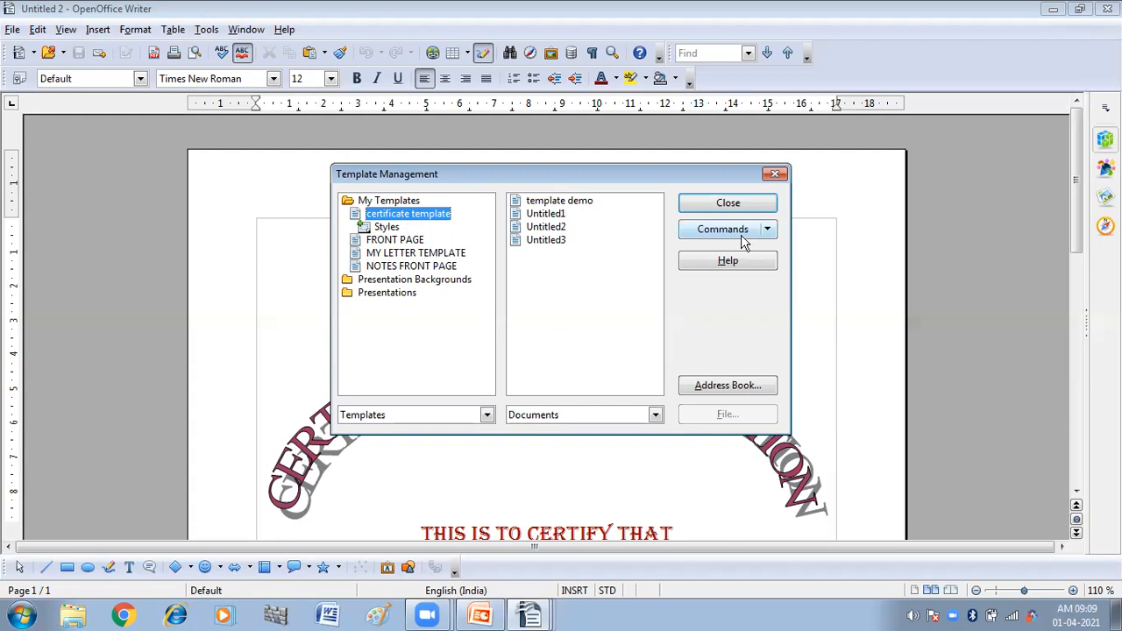
{"action": "left_click", "coordinate": [768, 232]}
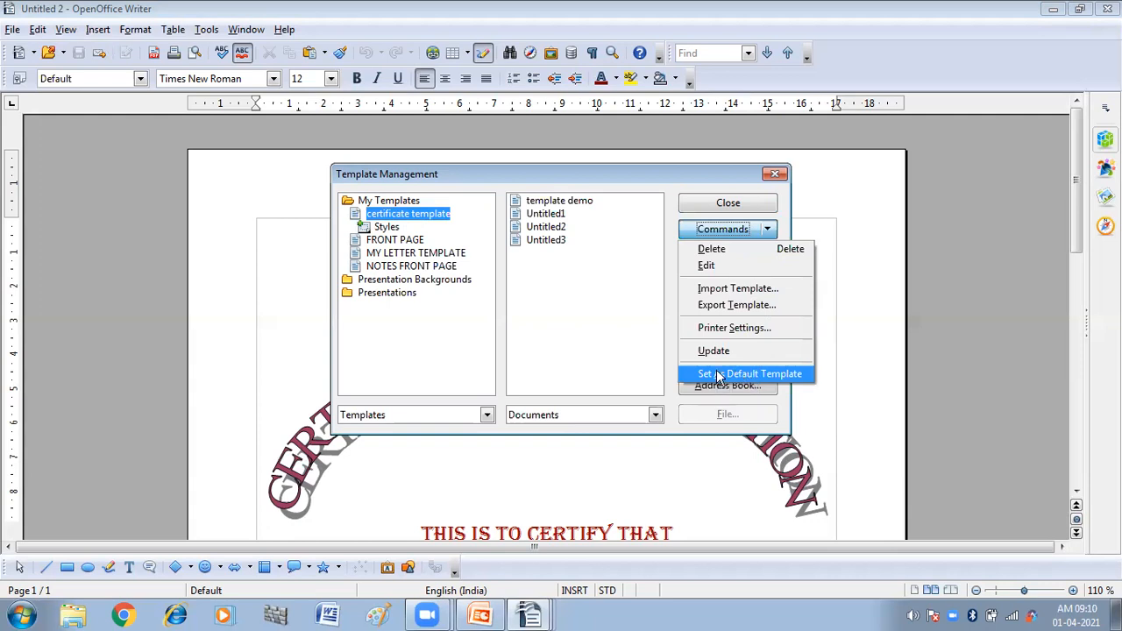
{"action": "left_click", "coordinate": [719, 375]}
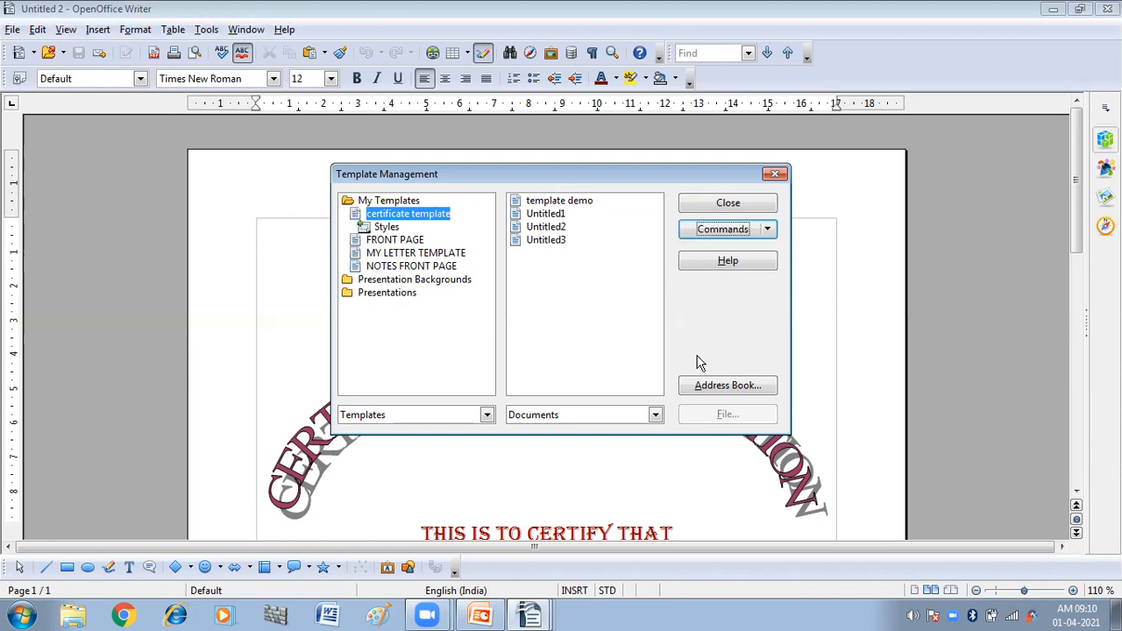
{"action": "left_click", "coordinate": [727, 204]}
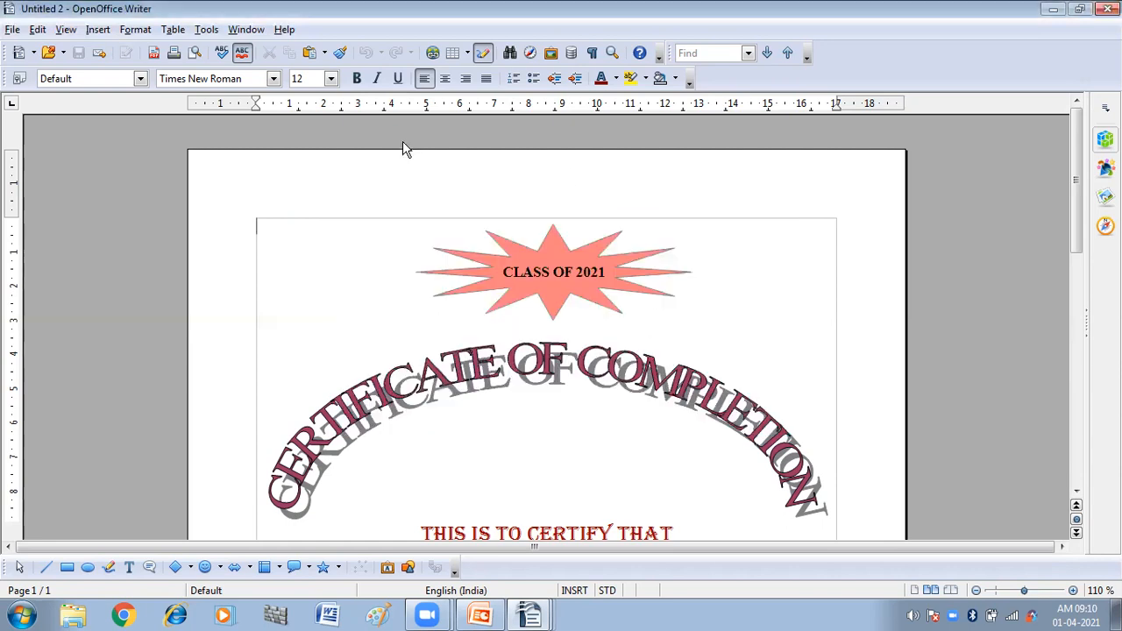
Step: Create two new text documents in a row to check that they use the default certificate template
{"action": "left_click", "coordinate": [14, 30]}
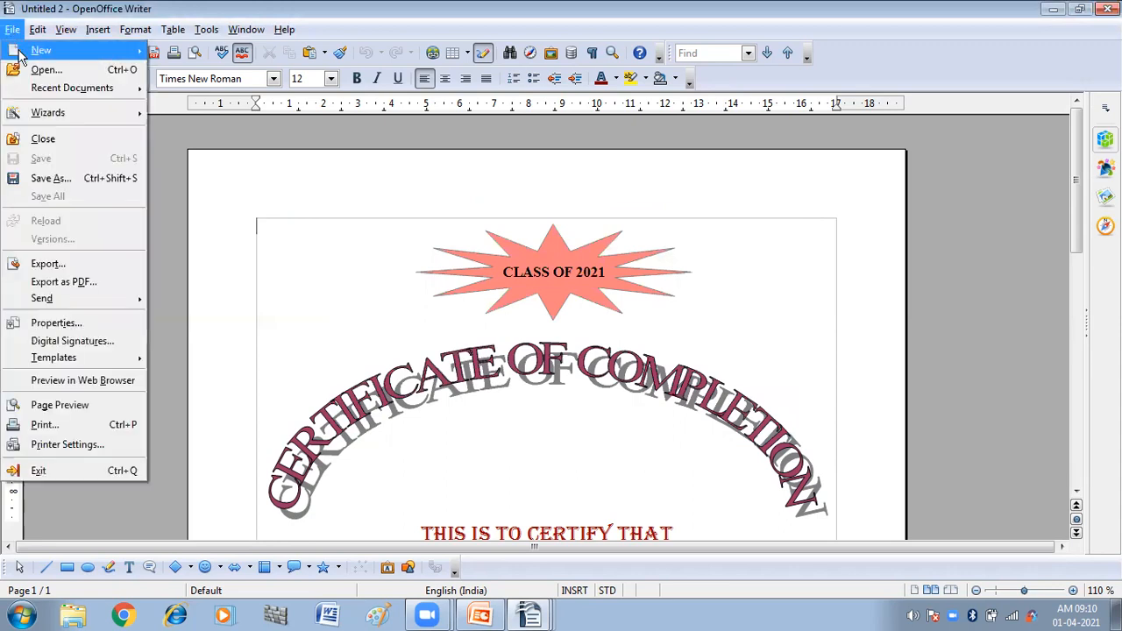
{"action": "mouse_move", "coordinate": [19, 53]}
{"action": "left_click", "coordinate": [180, 55]}
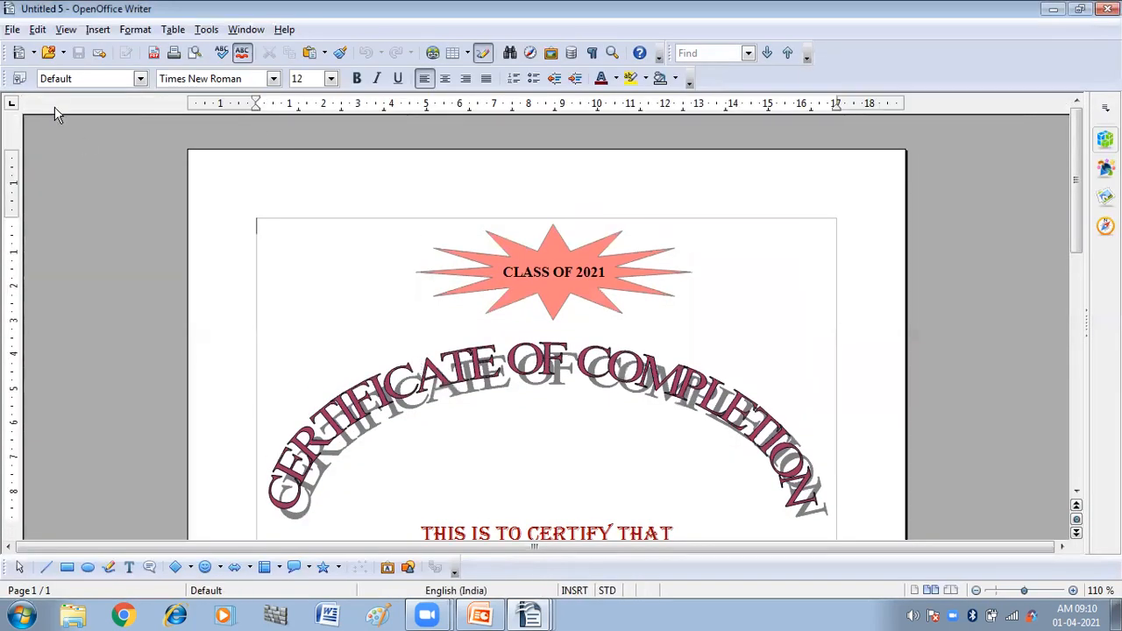
{"action": "left_click", "coordinate": [13, 30]}
{"action": "mouse_move", "coordinate": [20, 52]}
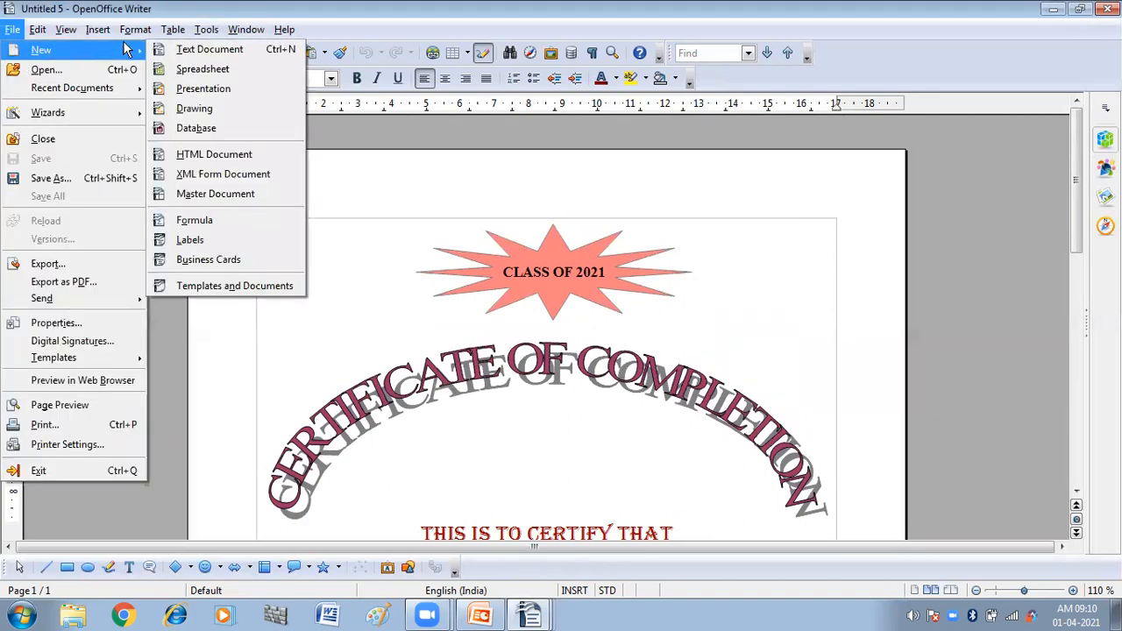
{"action": "left_click", "coordinate": [193, 55]}
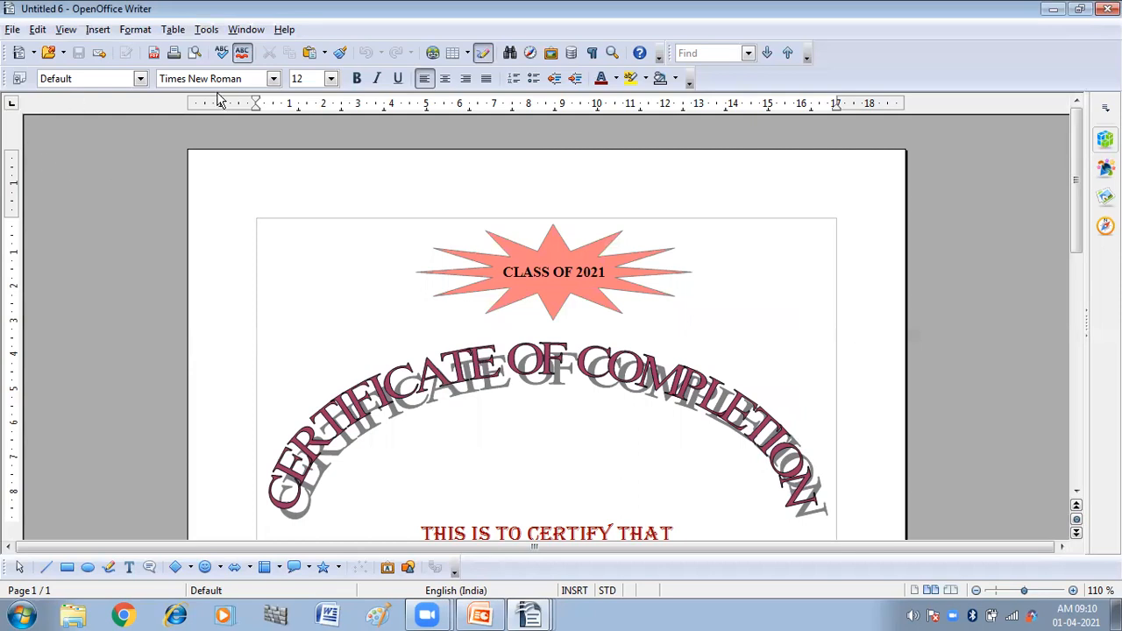
Step: Reset the default template for text documents in Template Management and close the dialog
{"action": "left_click", "coordinate": [13, 30]}
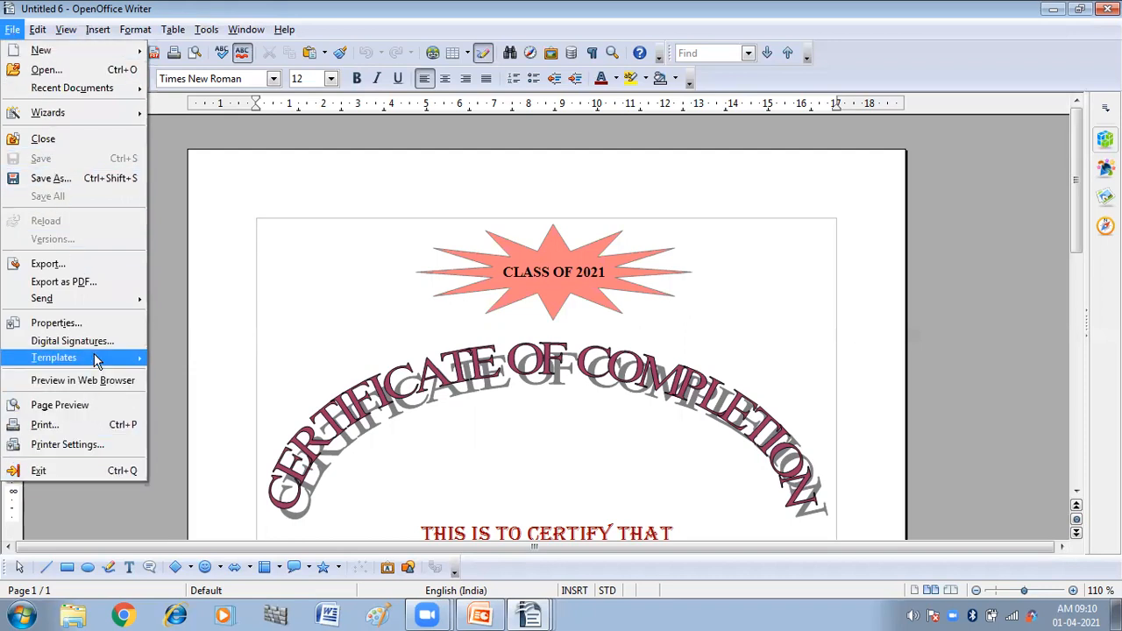
{"action": "mouse_move", "coordinate": [96, 359]}
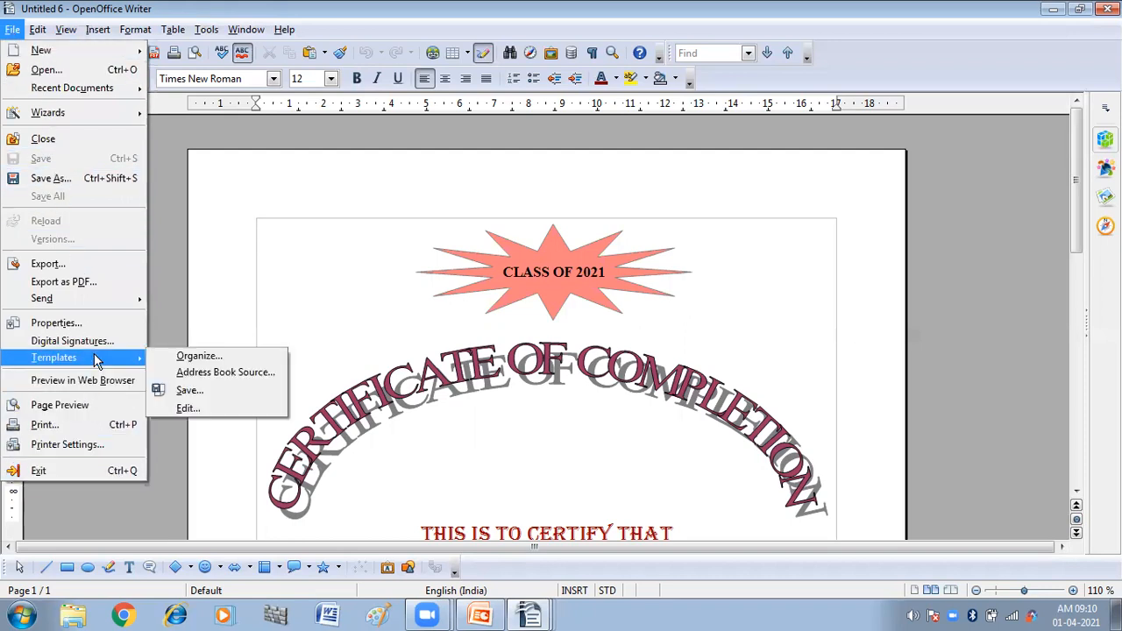
{"action": "left_click", "coordinate": [184, 357]}
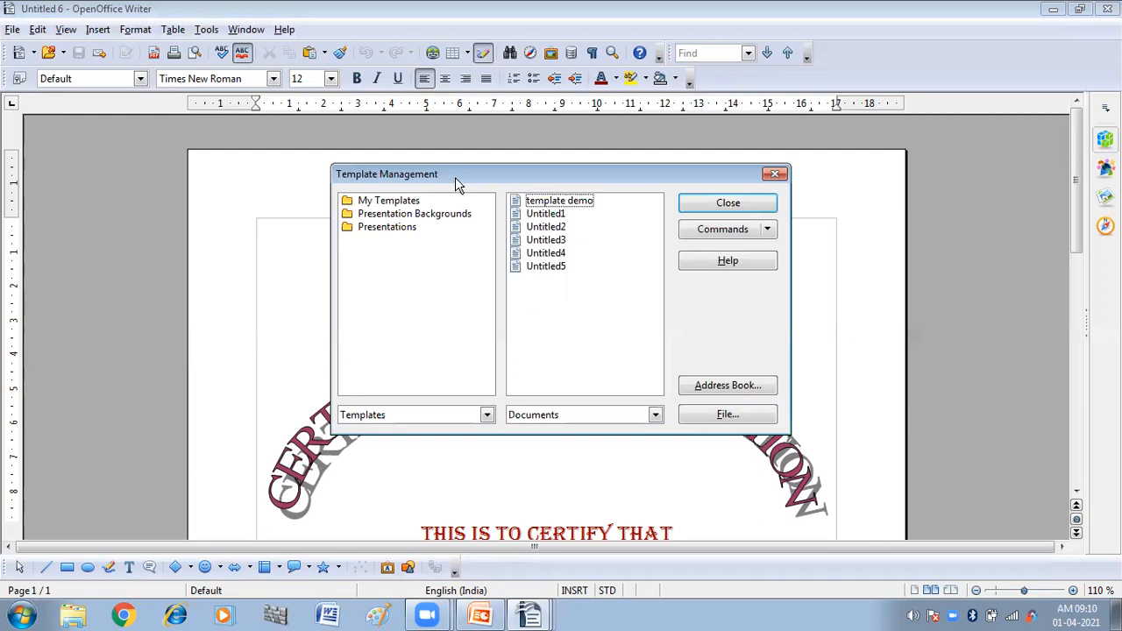
{"action": "left_click", "coordinate": [382, 201]}
{"action": "double_click", "coordinate": [382, 201]}
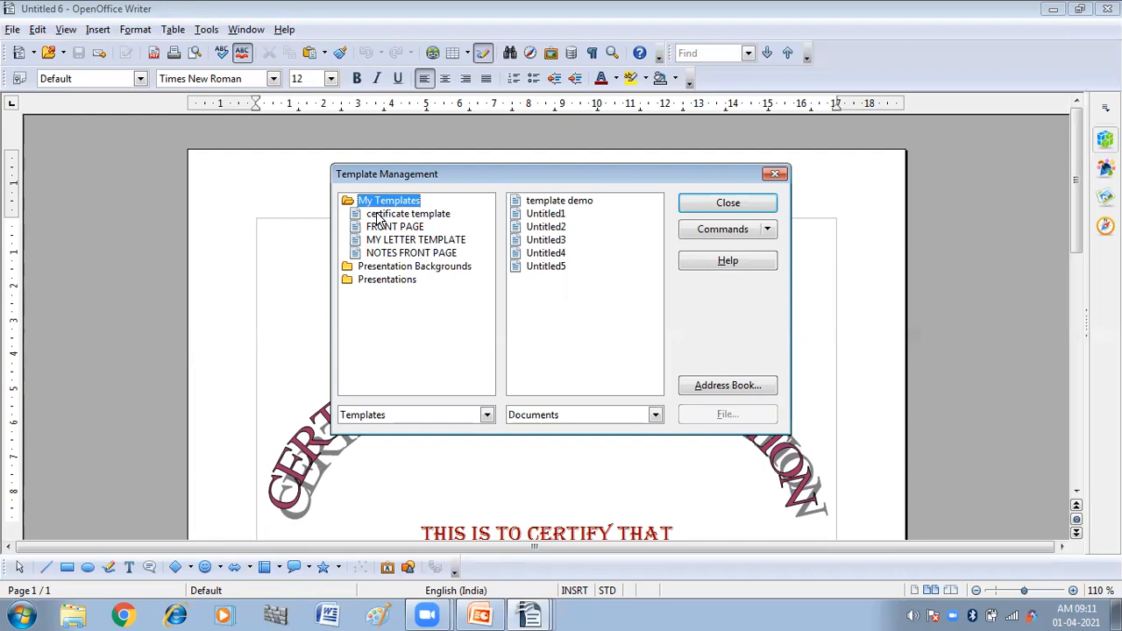
{"action": "left_click", "coordinate": [379, 221]}
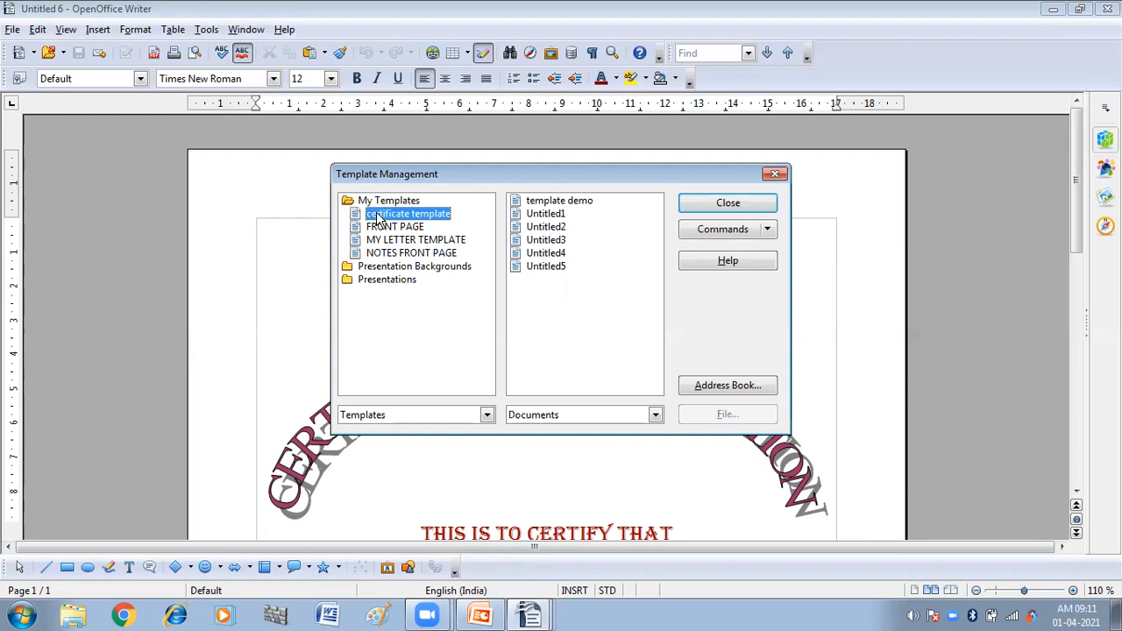
{"action": "left_click", "coordinate": [768, 231]}
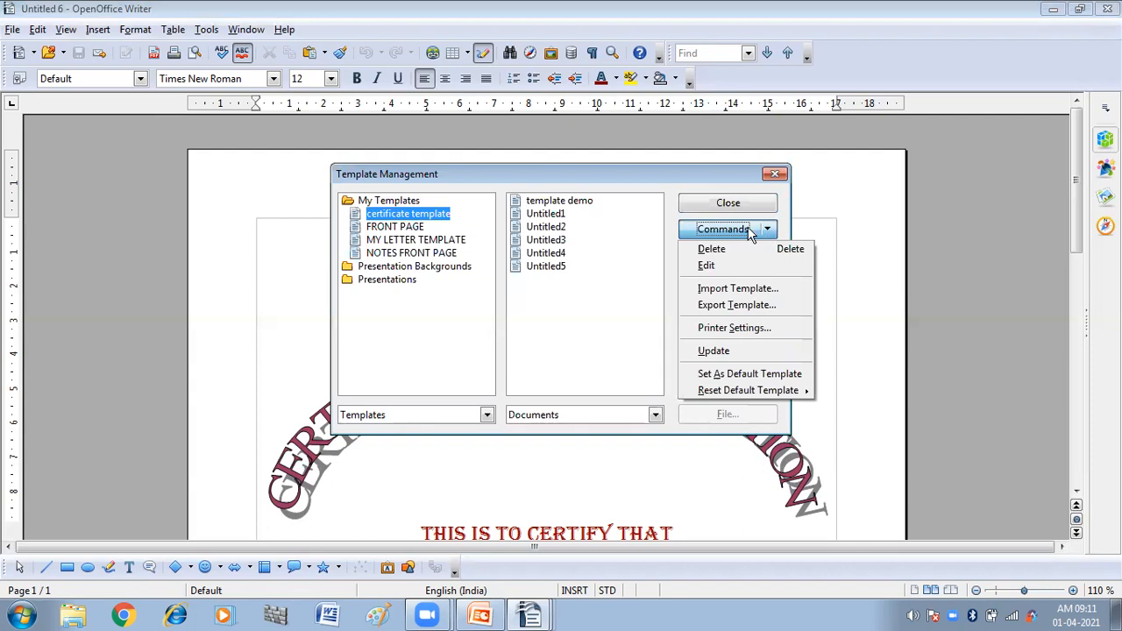
{"action": "mouse_move", "coordinate": [731, 392]}
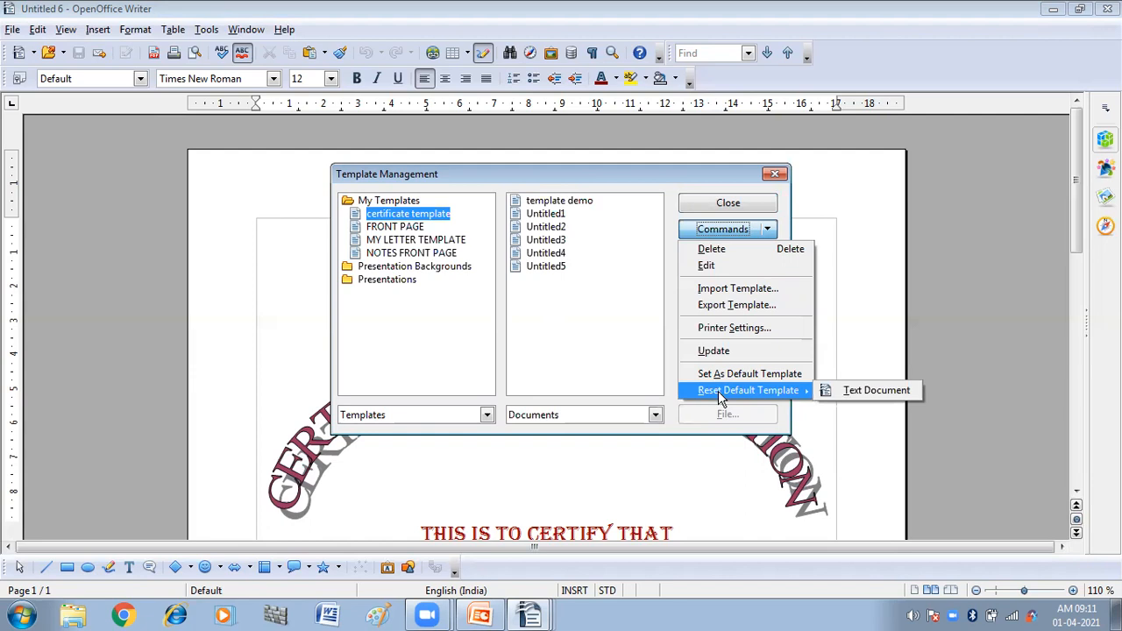
{"action": "left_click", "coordinate": [873, 390]}
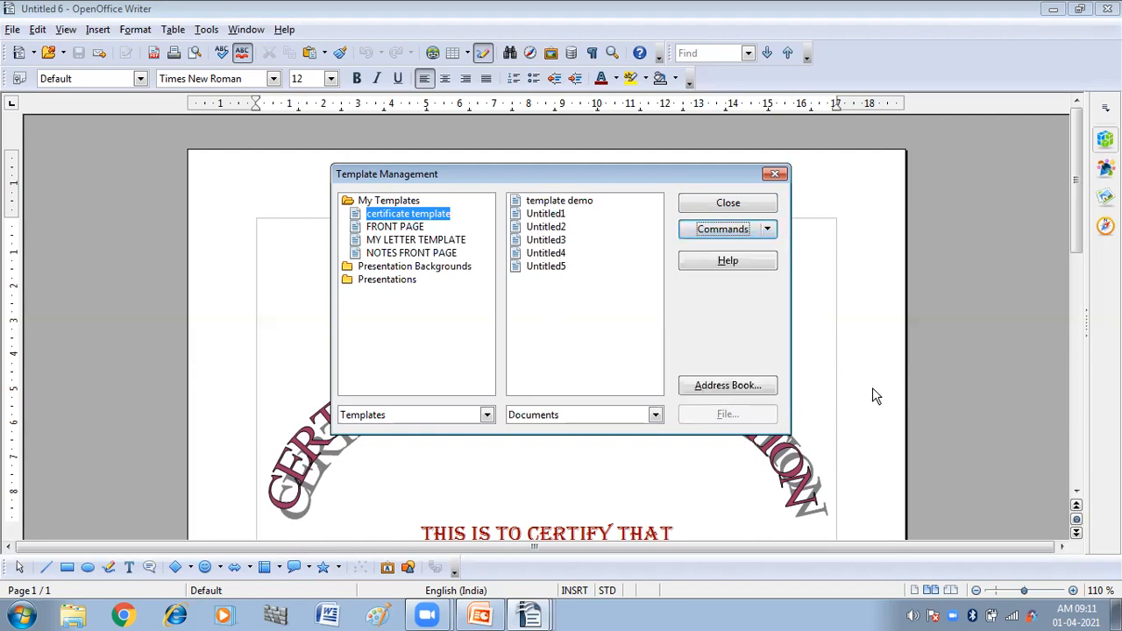
{"action": "left_click", "coordinate": [742, 203]}
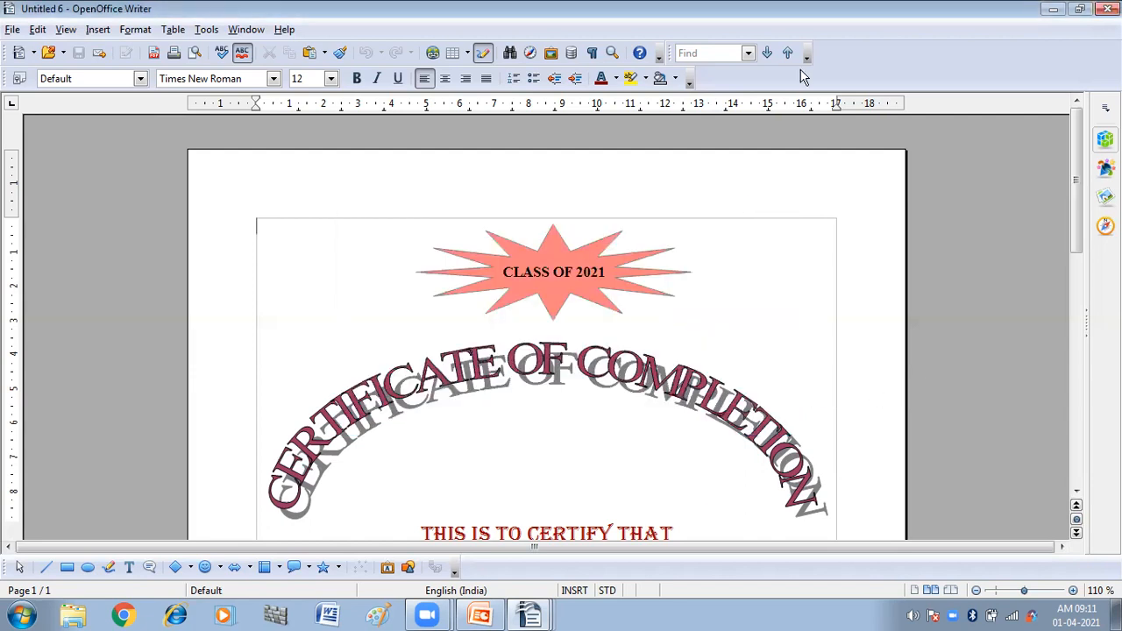
Step: Create two more text documents to check the page that new documents use since the template reset
{"action": "left_click", "coordinate": [13, 29]}
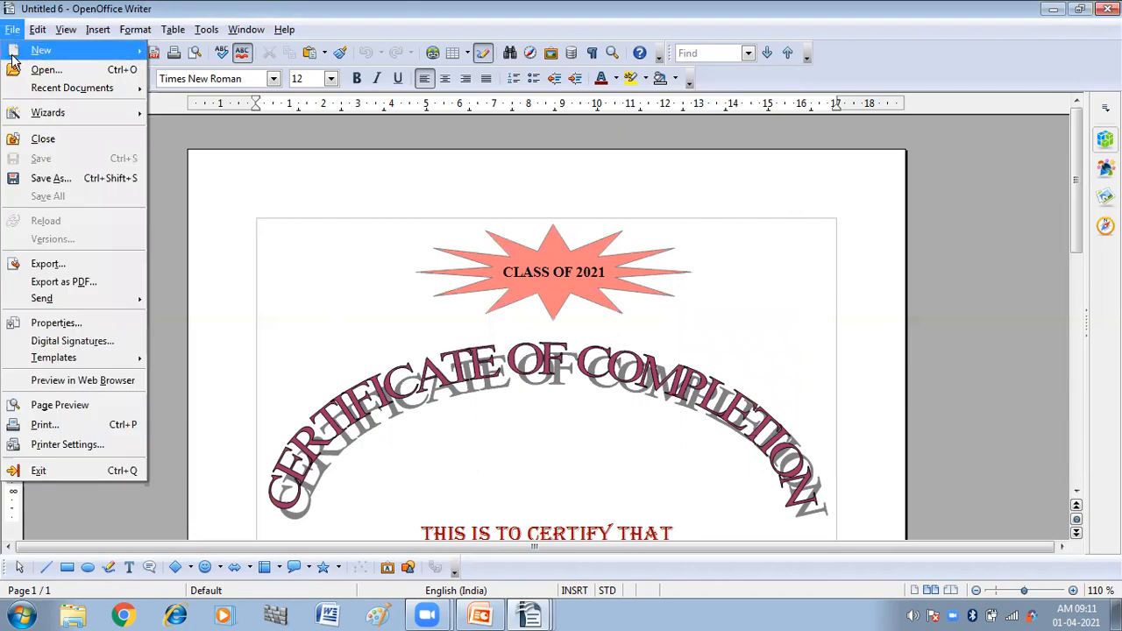
{"action": "mouse_move", "coordinate": [17, 51]}
{"action": "left_click", "coordinate": [206, 49]}
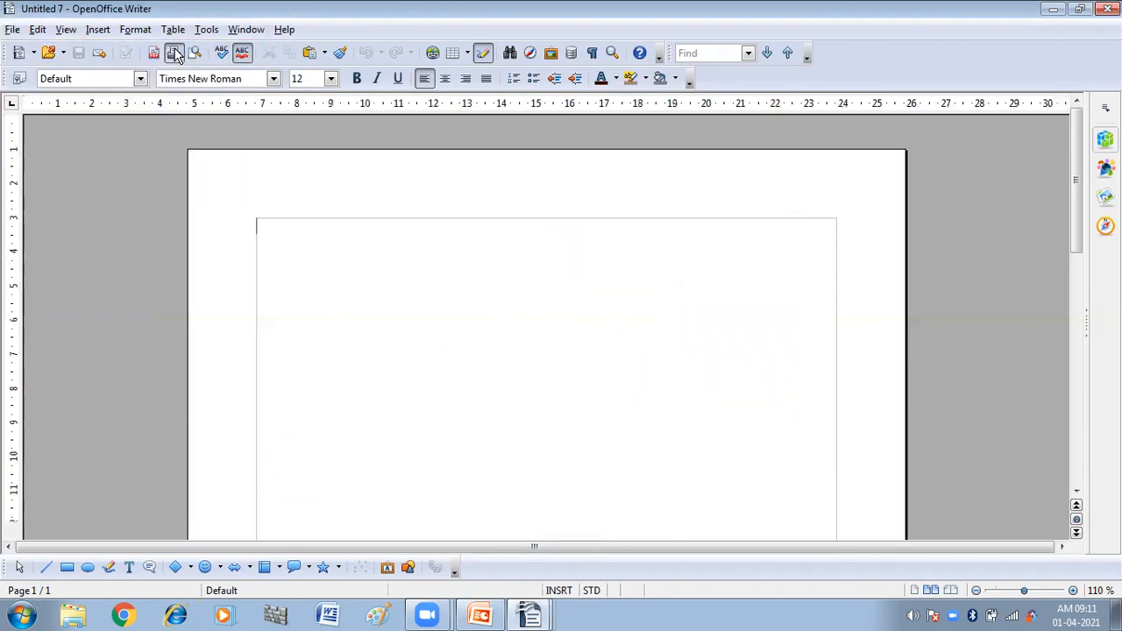
{"action": "left_click", "coordinate": [12, 29]}
{"action": "mouse_move", "coordinate": [18, 50]}
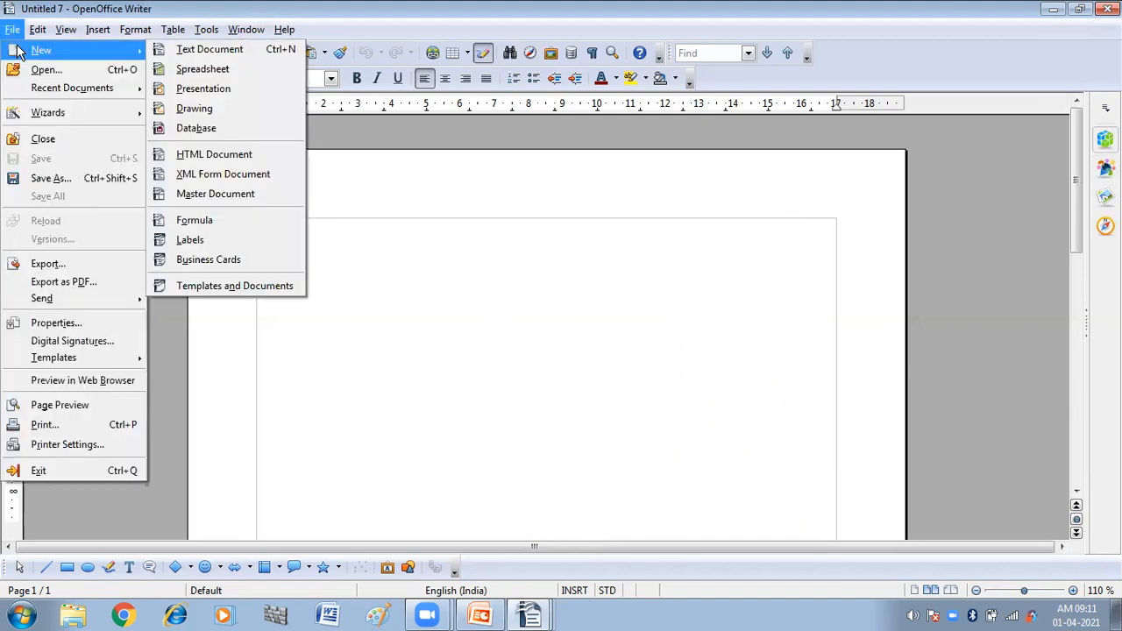
{"action": "left_click", "coordinate": [206, 50]}
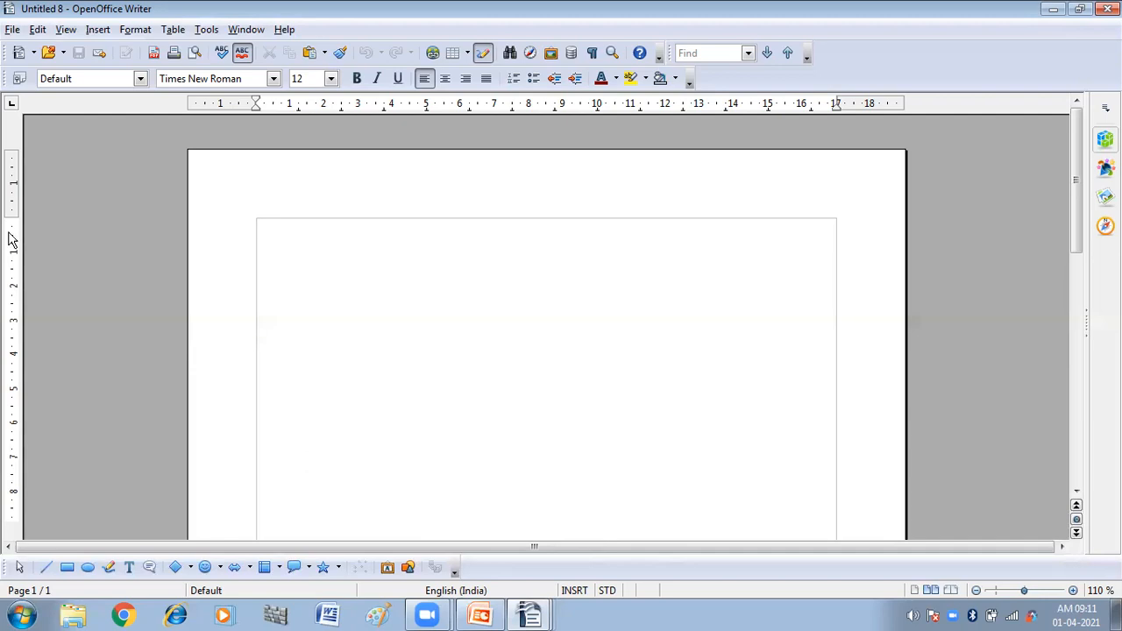
Step: Start the Letter wizard and move its window to the middle of the screen over the letter preview
{"action": "left_click", "coordinate": [13, 30]}
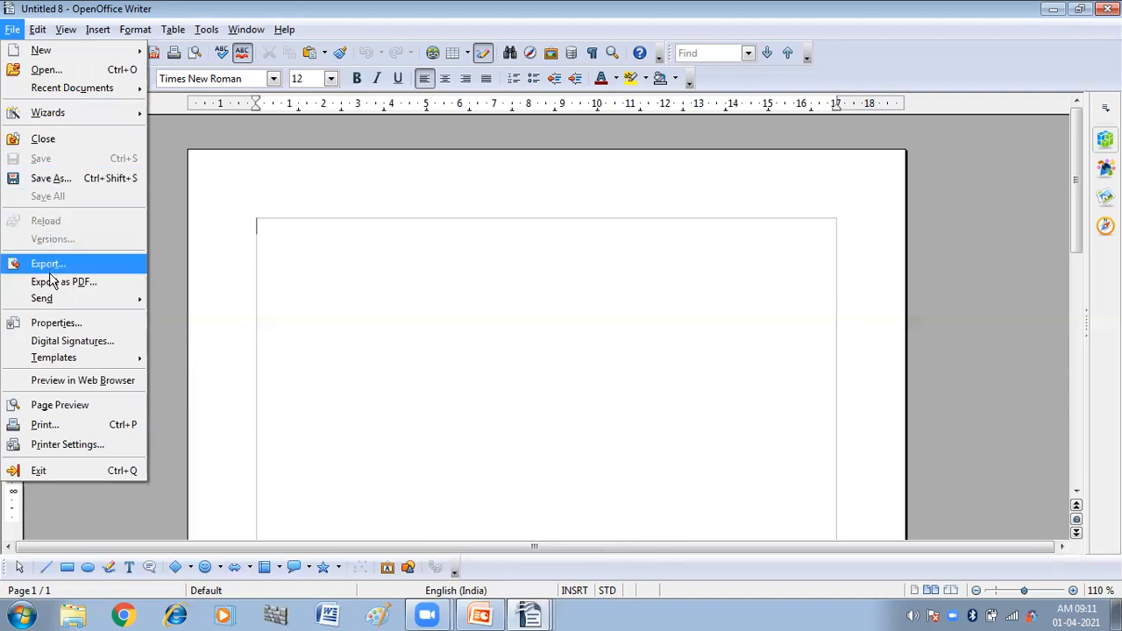
{"action": "mouse_move", "coordinate": [50, 118]}
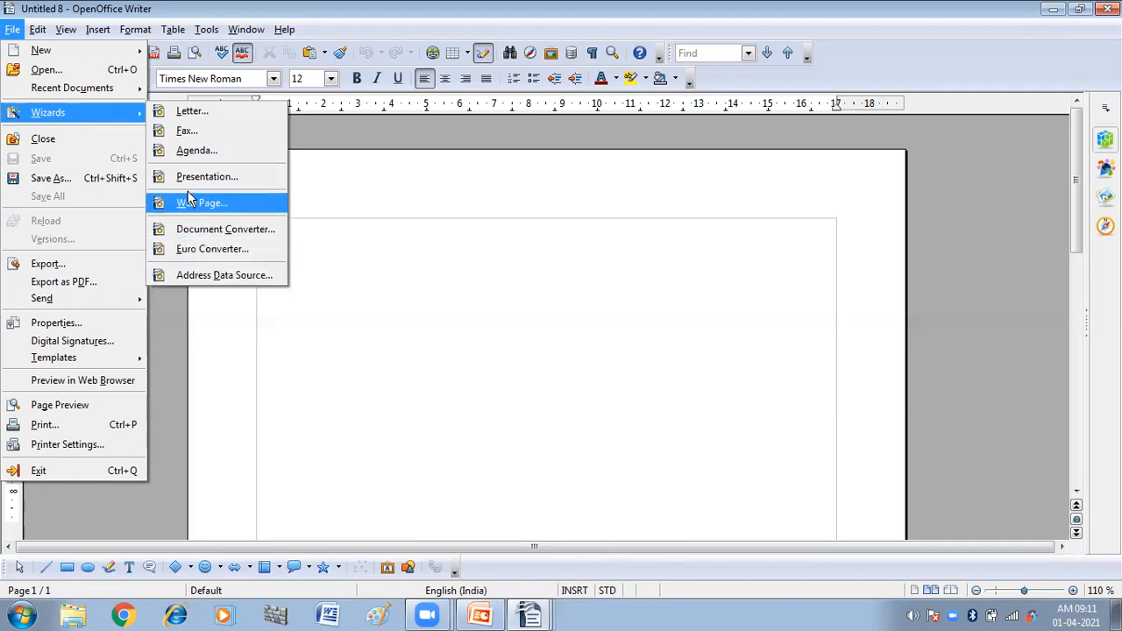
{"action": "left_click", "coordinate": [175, 109]}
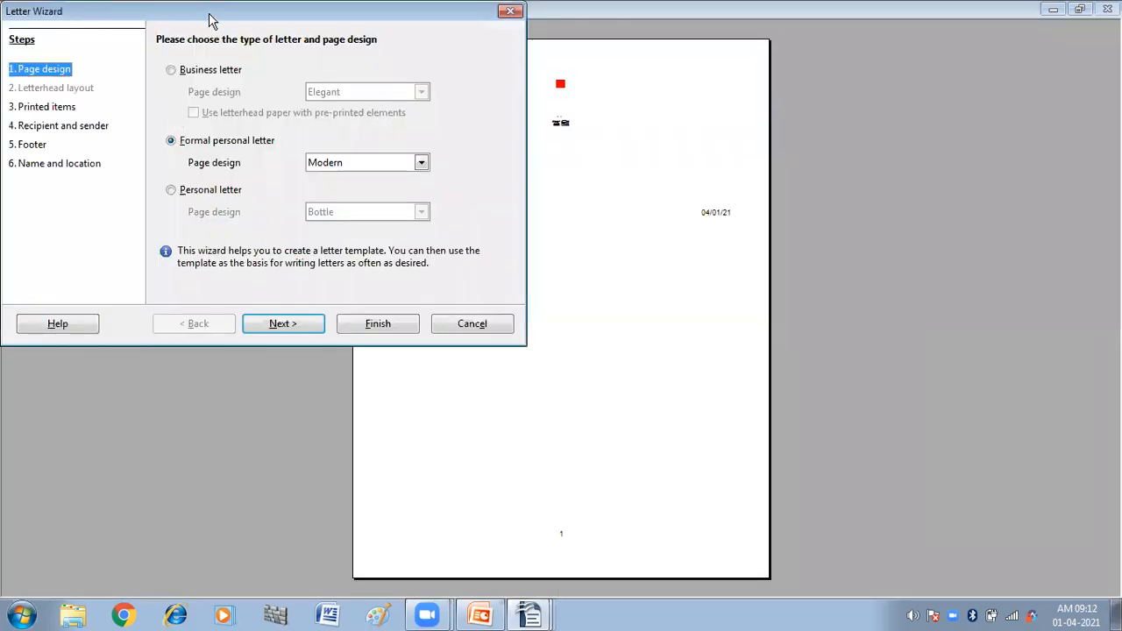
{"action": "left_click_drag", "start_coordinate": [211, 19], "coordinate": [426, 137]}
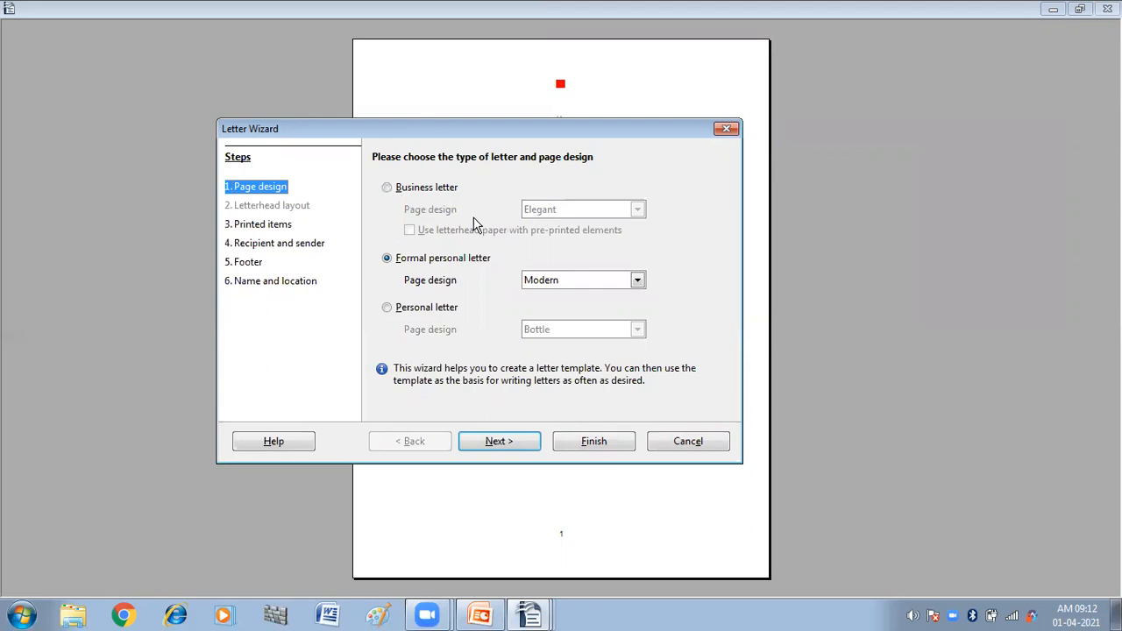
Step: Compare the business, formal personal and personal letter types and the personal page designs, ending on Formal personal letter
{"action": "left_click", "coordinate": [388, 190]}
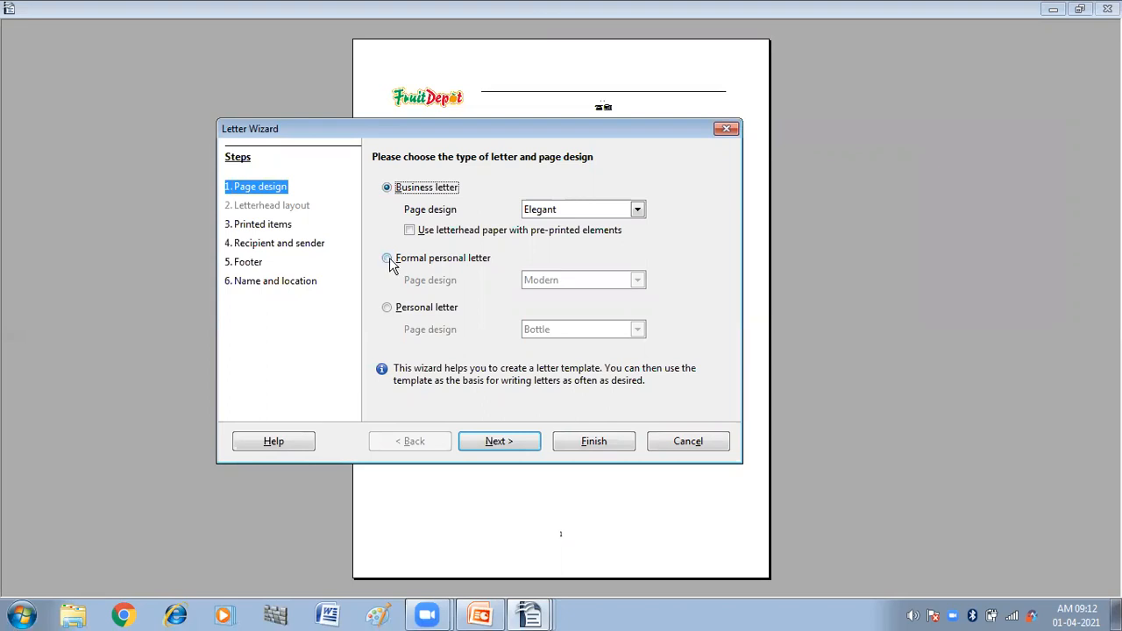
{"action": "left_click", "coordinate": [387, 259]}
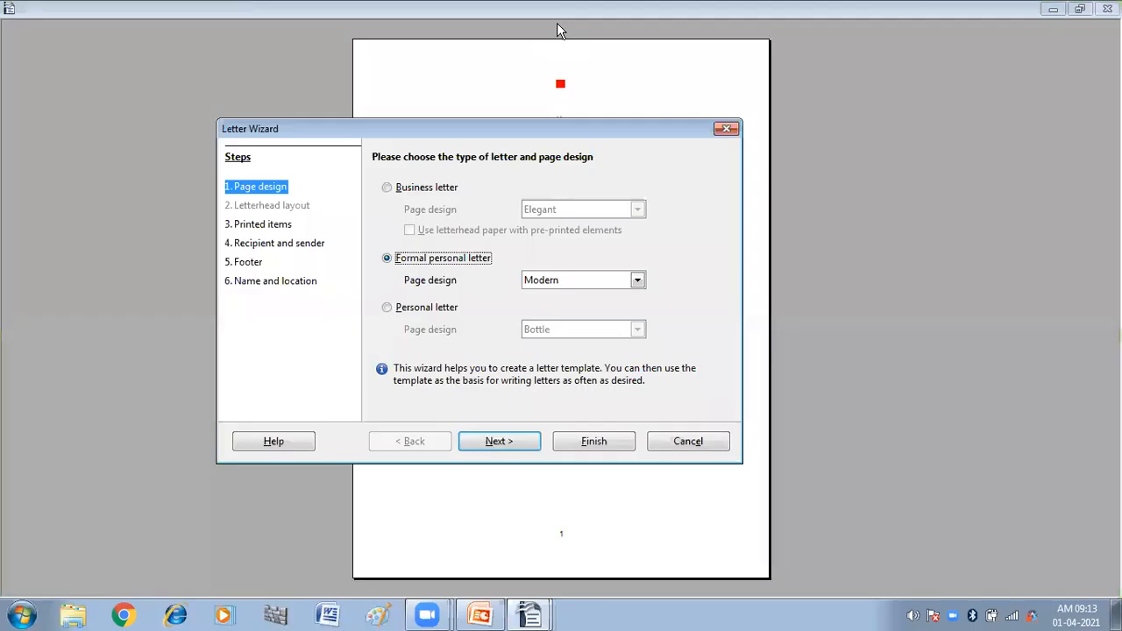
{"action": "left_click", "coordinate": [391, 310]}
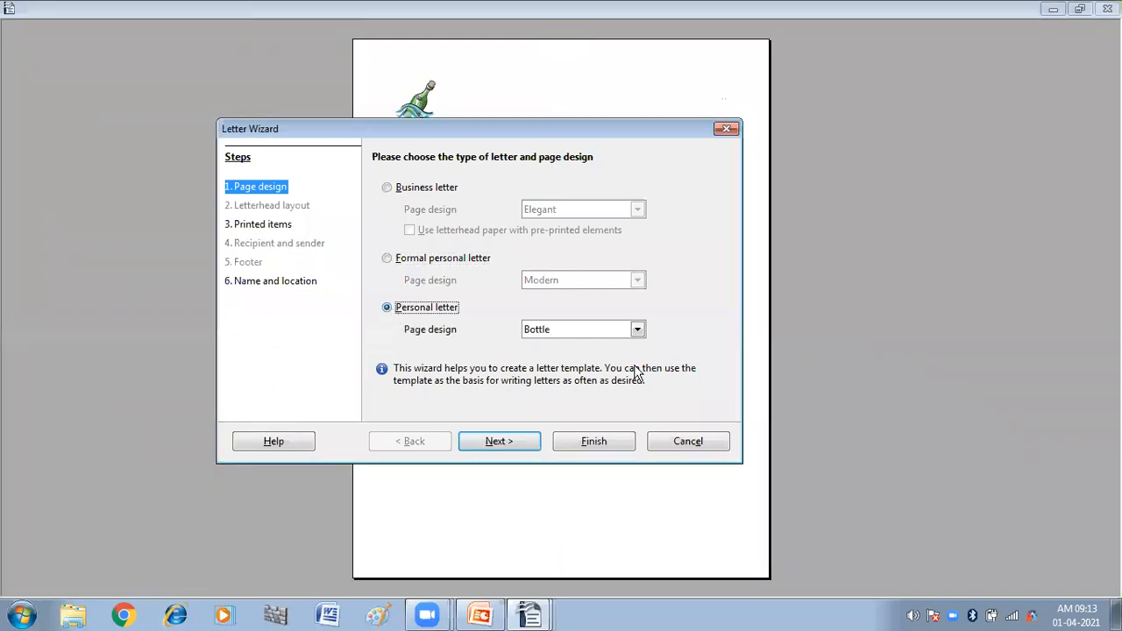
{"action": "left_click", "coordinate": [639, 330]}
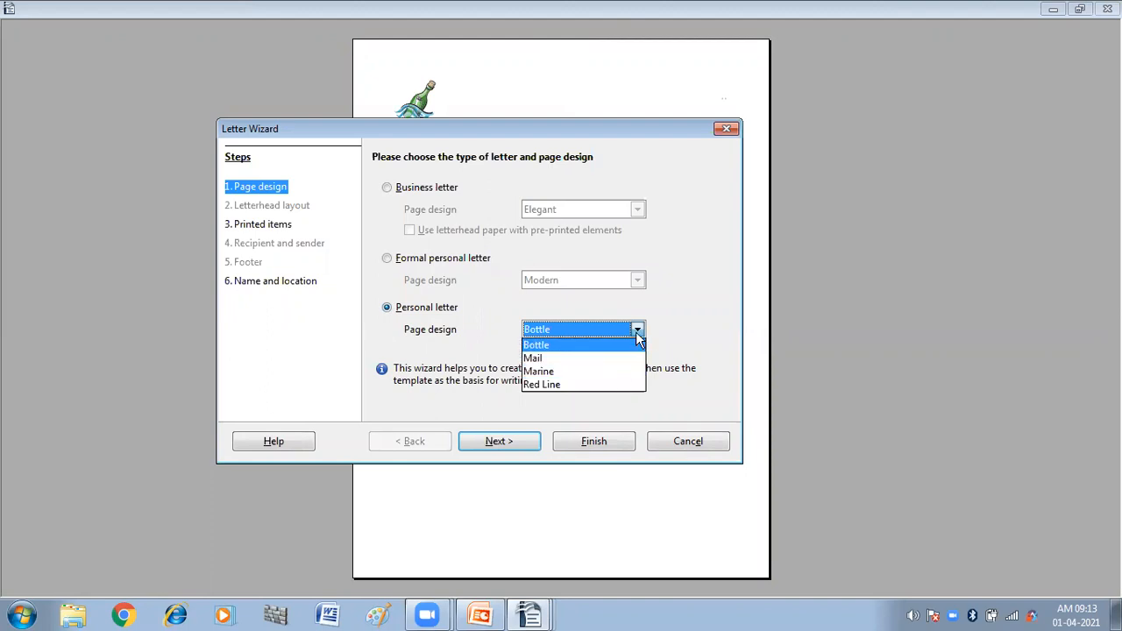
{"action": "left_click", "coordinate": [638, 332]}
{"action": "left_click", "coordinate": [386, 258]}
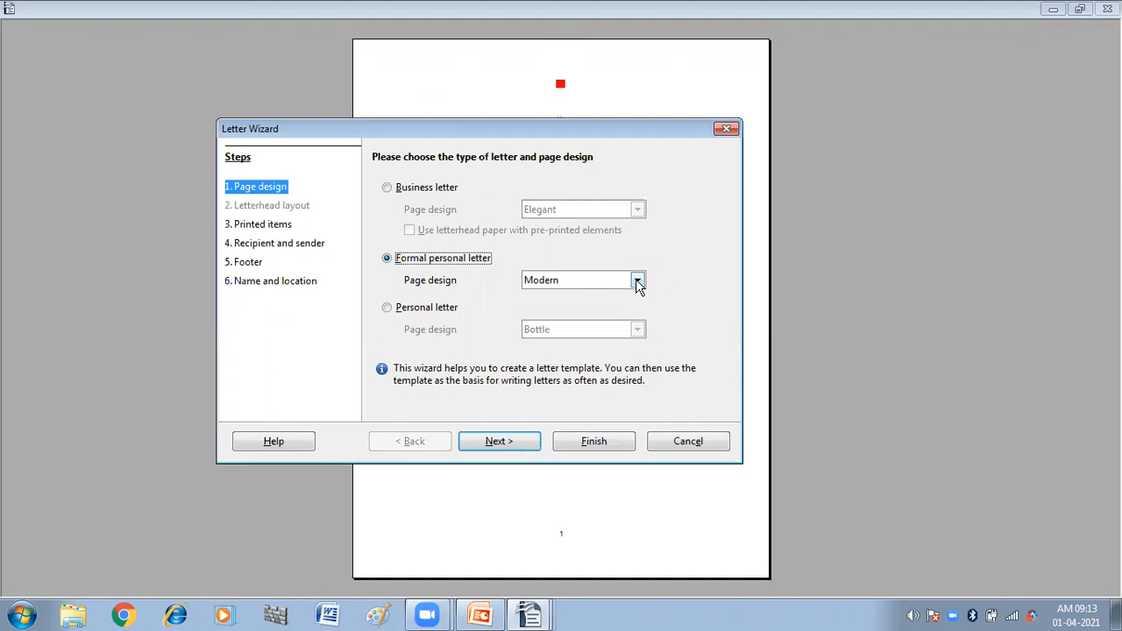
Step: Choose the Elegant page design for the formal personal letter
{"action": "left_click", "coordinate": [637, 280]}
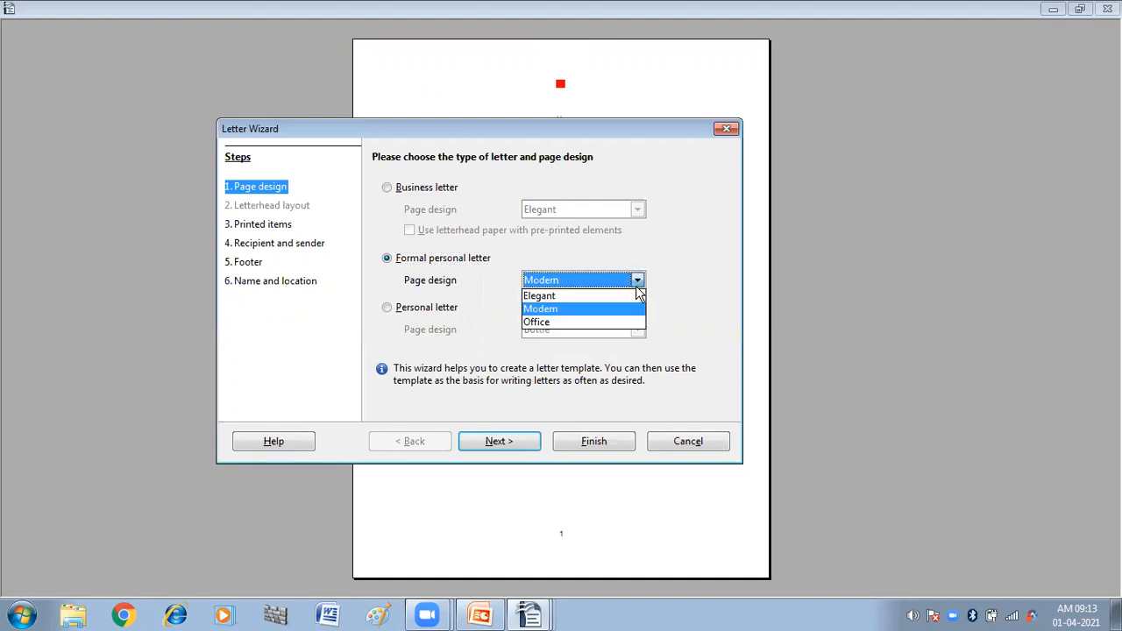
{"action": "left_click", "coordinate": [624, 300]}
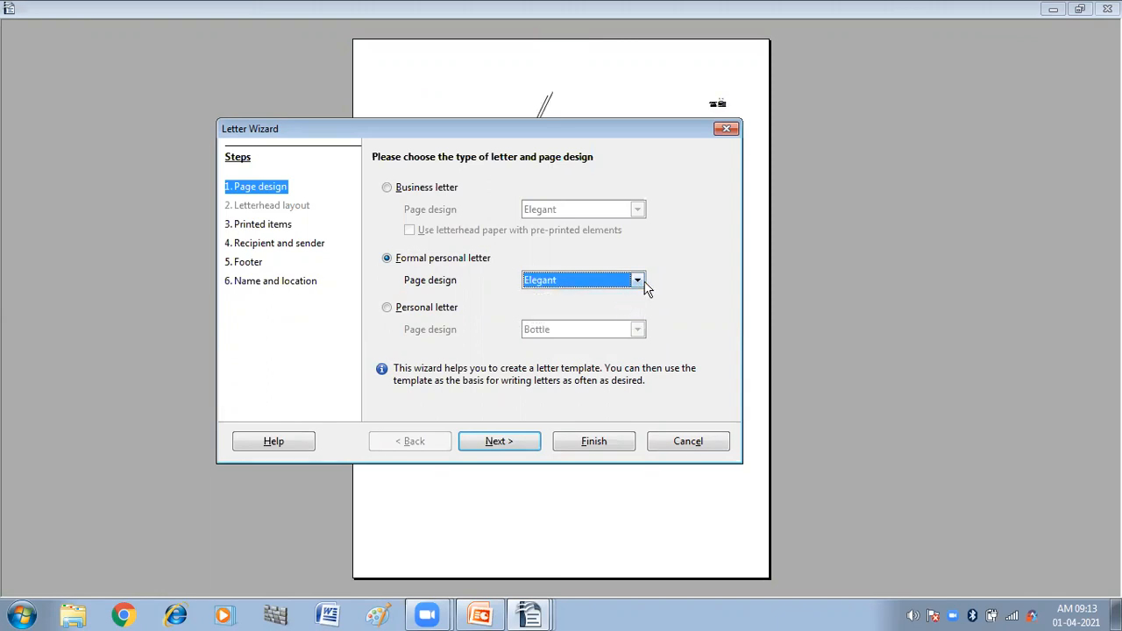
{"action": "left_click", "coordinate": [642, 282]}
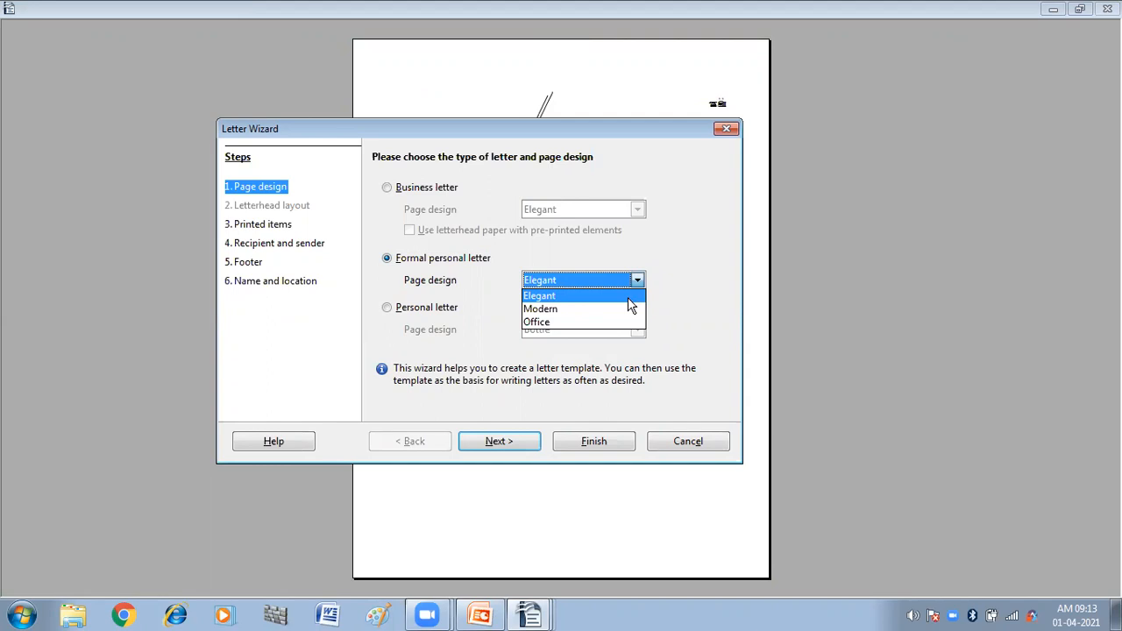
{"action": "left_click", "coordinate": [628, 299]}
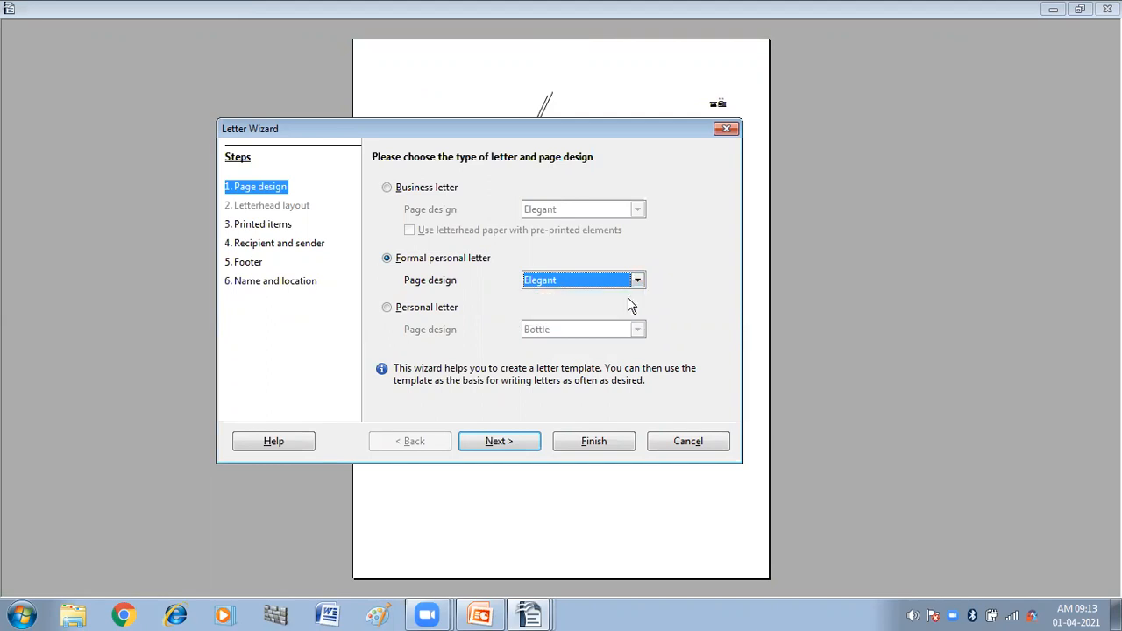
Step: Accept the default printed items, address and footer settings and create a letter from MY LETTER TEMPLATE, overwriting the existing template file
{"action": "left_click", "coordinate": [484, 445]}
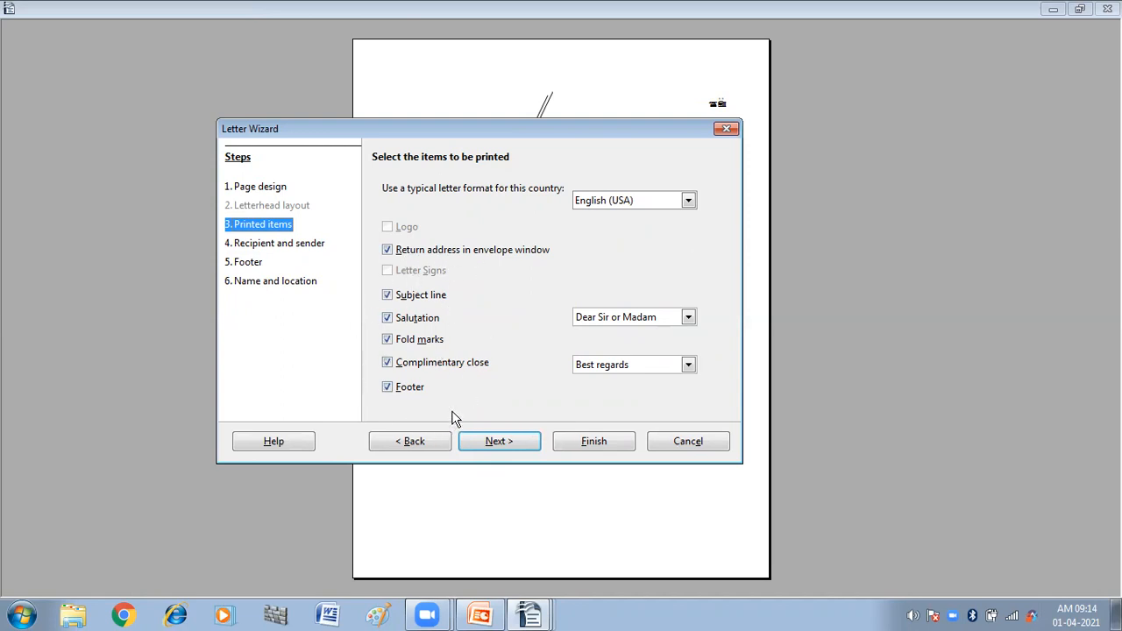
{"action": "left_click", "coordinate": [496, 442]}
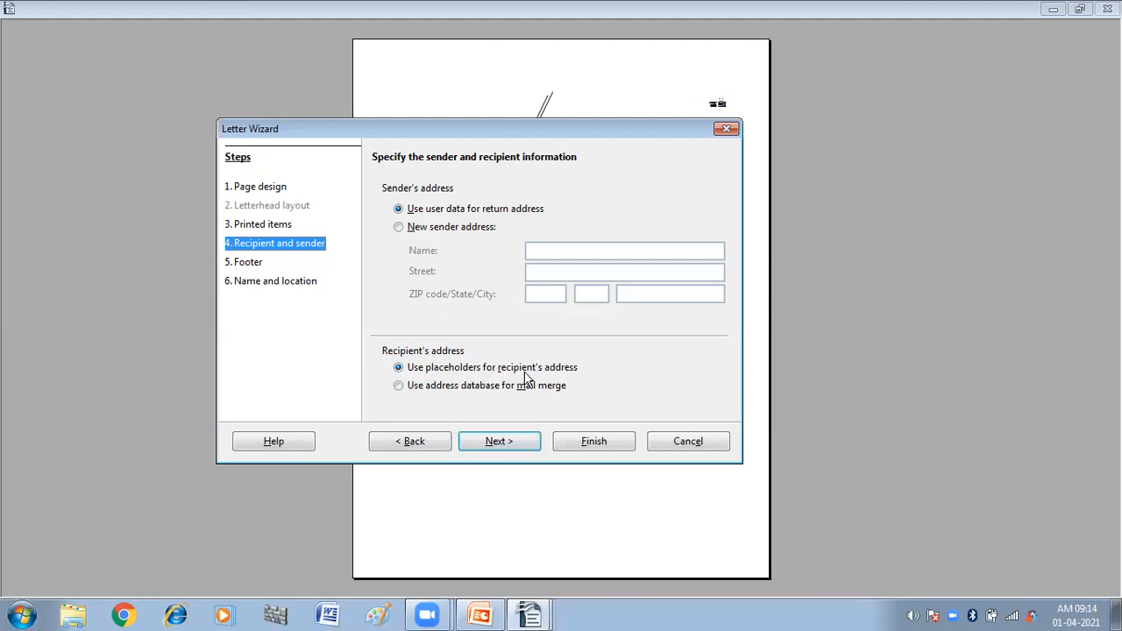
{"action": "left_click", "coordinate": [497, 443]}
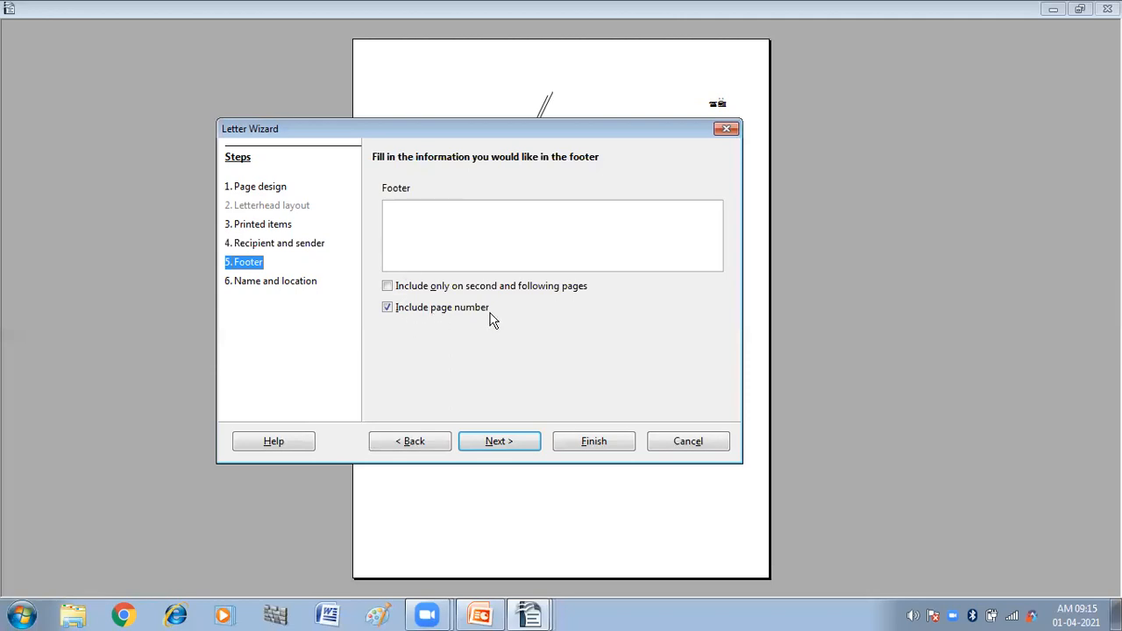
{"action": "left_click", "coordinate": [499, 442]}
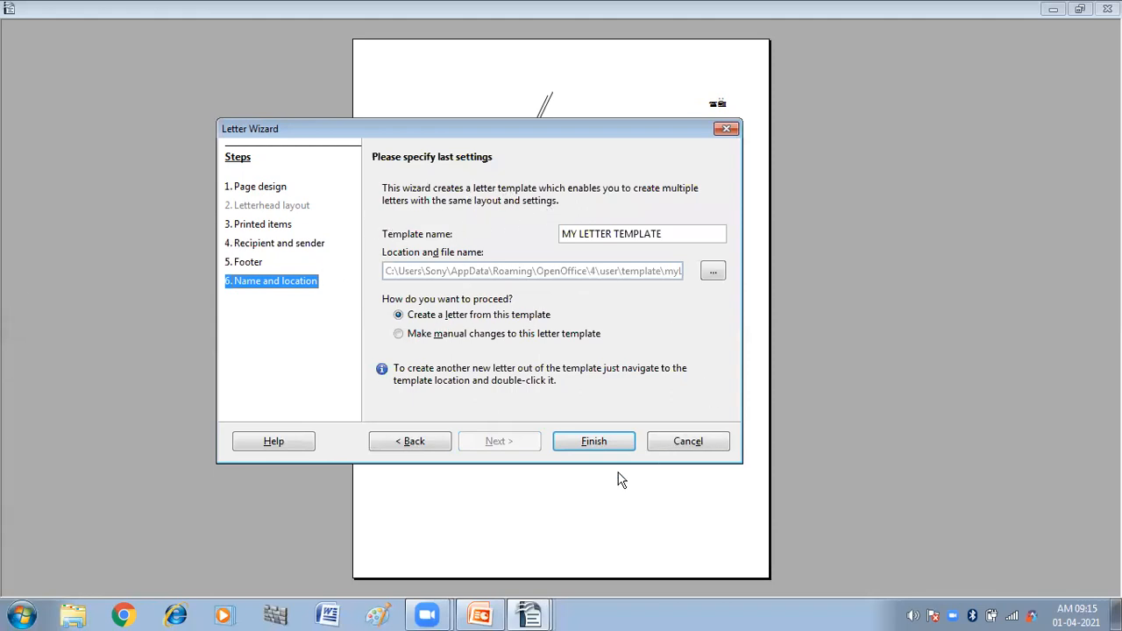
{"action": "left_click", "coordinate": [598, 444]}
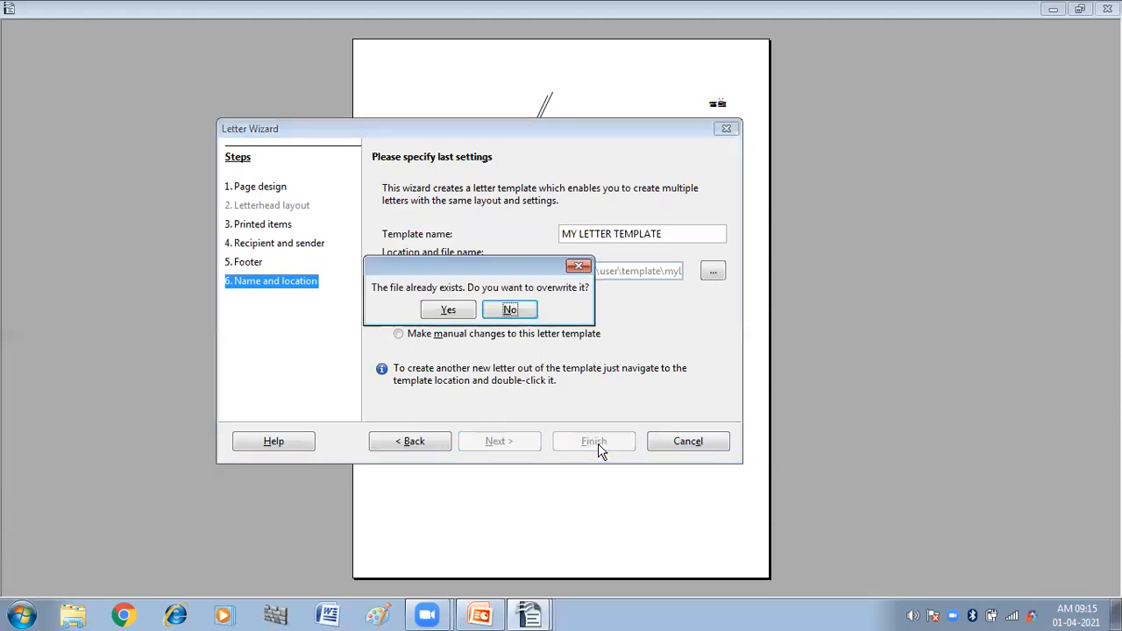
{"action": "left_click", "coordinate": [448, 310]}
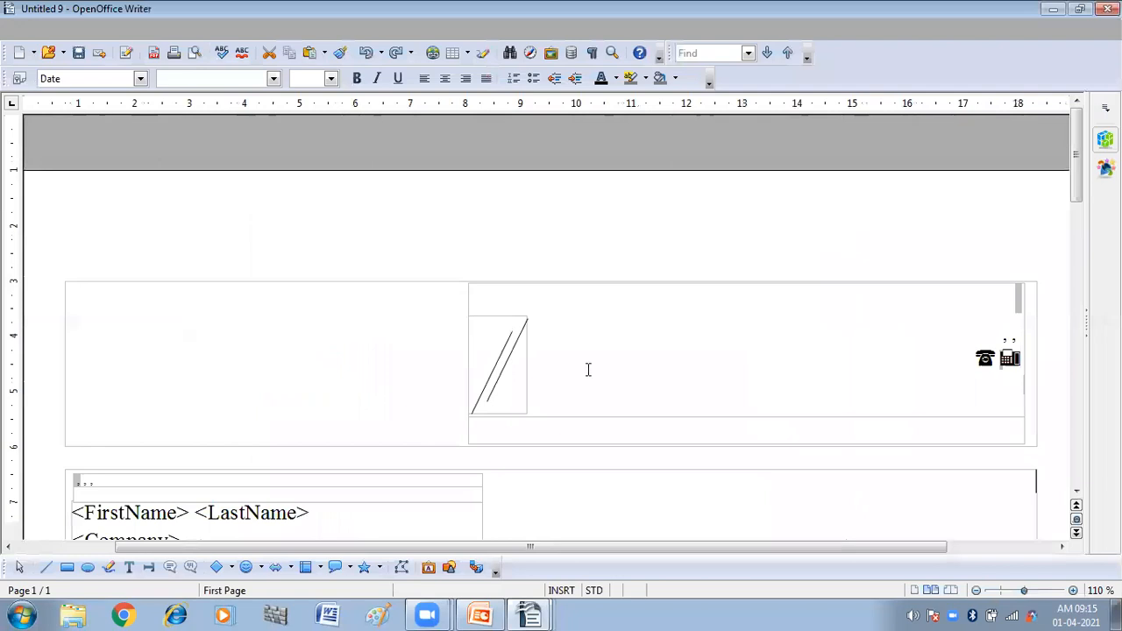
Step: Zoom the new letter out to 88 % so that the full page width fits in view
{"action": "left_click", "coordinate": [974, 591]}
{"action": "left_click", "coordinate": [974, 590]}
{"action": "left_click", "coordinate": [974, 591]}
{"action": "left_click", "coordinate": [974, 590]}
{"action": "left_click", "coordinate": [974, 590]}
{"action": "left_click", "coordinate": [974, 591]}
{"action": "left_click", "coordinate": [974, 591]}
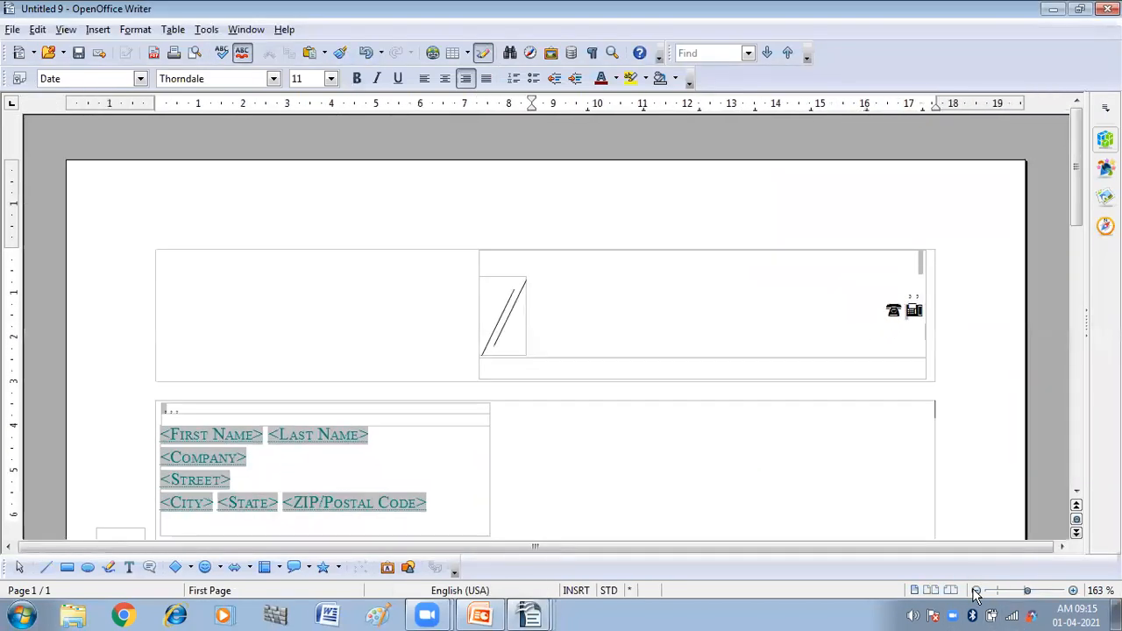
{"action": "left_click", "coordinate": [975, 591]}
{"action": "left_click", "coordinate": [975, 591]}
{"action": "left_click", "coordinate": [975, 591]}
{"action": "left_click", "coordinate": [975, 591]}
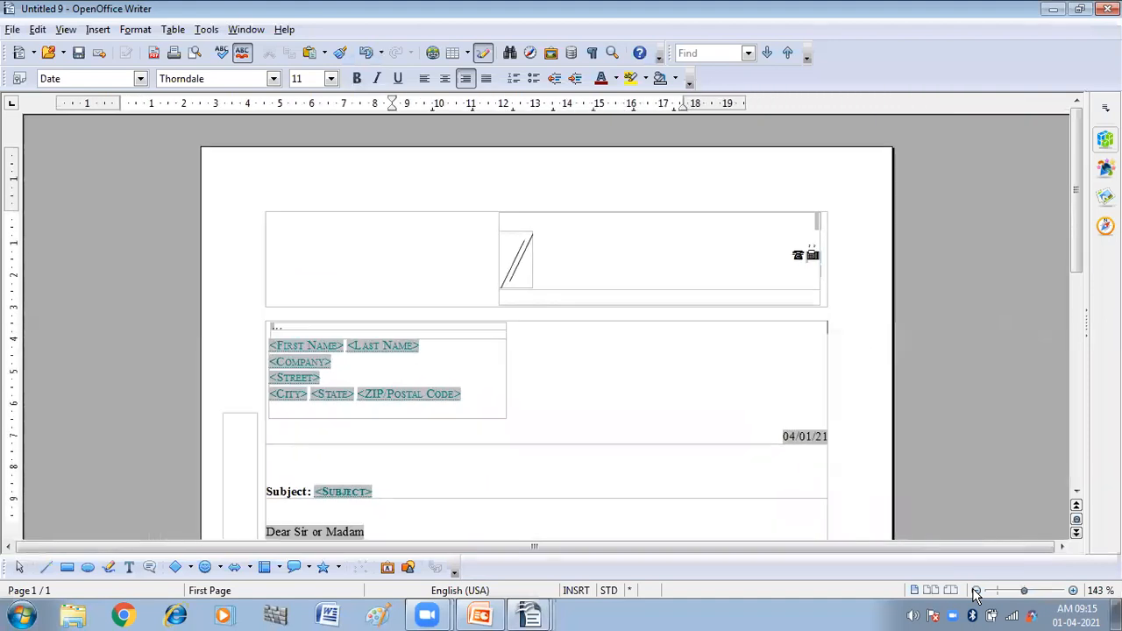
{"action": "left_click", "coordinate": [975, 591]}
{"action": "left_click", "coordinate": [975, 590]}
{"action": "left_click", "coordinate": [975, 591]}
{"action": "left_click", "coordinate": [974, 590]}
{"action": "left_click", "coordinate": [975, 591]}
{"action": "left_click", "coordinate": [975, 590]}
{"action": "left_click", "coordinate": [975, 591]}
{"action": "left_click", "coordinate": [975, 591]}
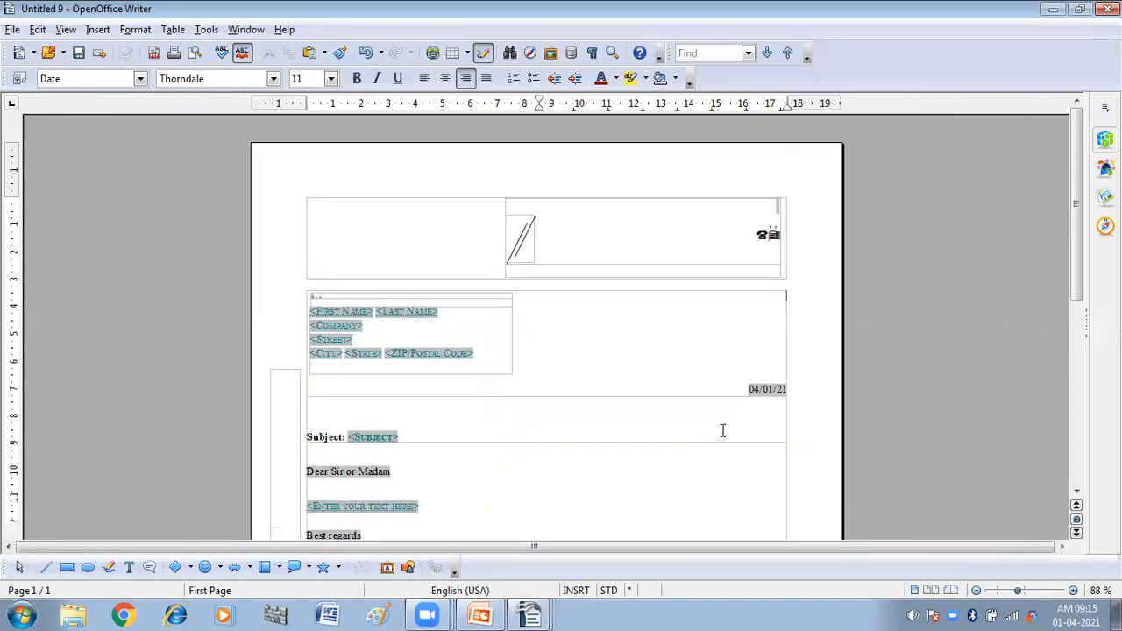
Step: Examine the new letter from letterhead to page end, including the recipient, subject, salutation, body text and closing placeholders
{"action": "scroll", "coordinate": [723, 431], "scroll_direction": "down", "scroll_amount": 2}
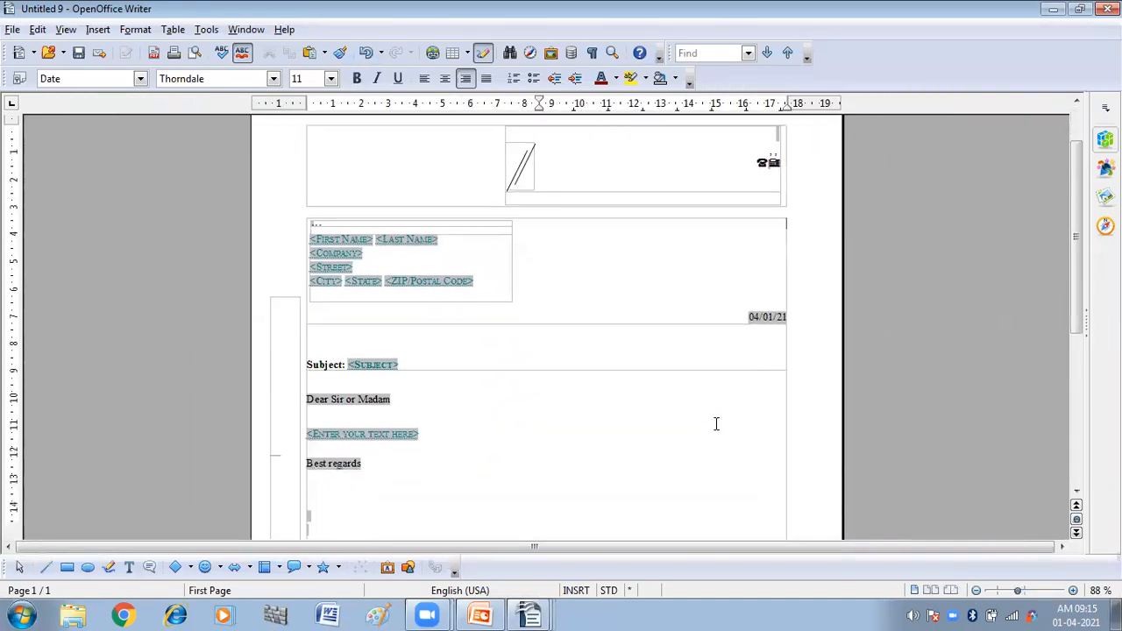
{"action": "left_click", "coordinate": [1073, 590]}
{"action": "scroll", "coordinate": [703, 419], "scroll_direction": "up", "scroll_amount": 2}
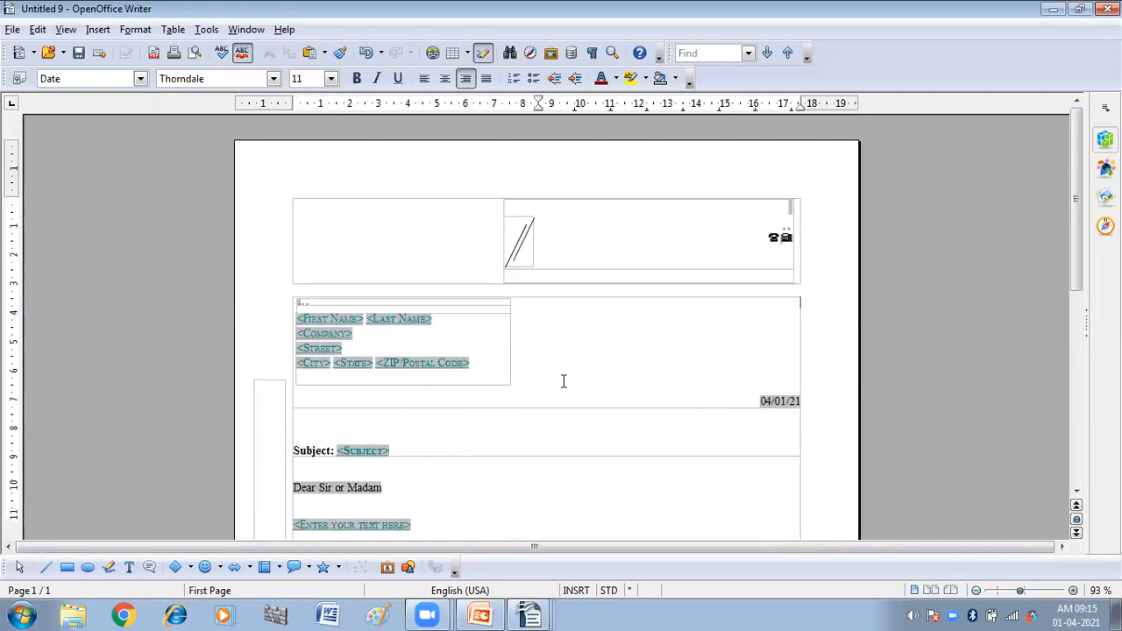
{"action": "scroll", "coordinate": [563, 381], "scroll_direction": "down", "scroll_amount": 1}
{"action": "scroll", "coordinate": [441, 343], "scroll_direction": "down", "scroll_amount": 2}
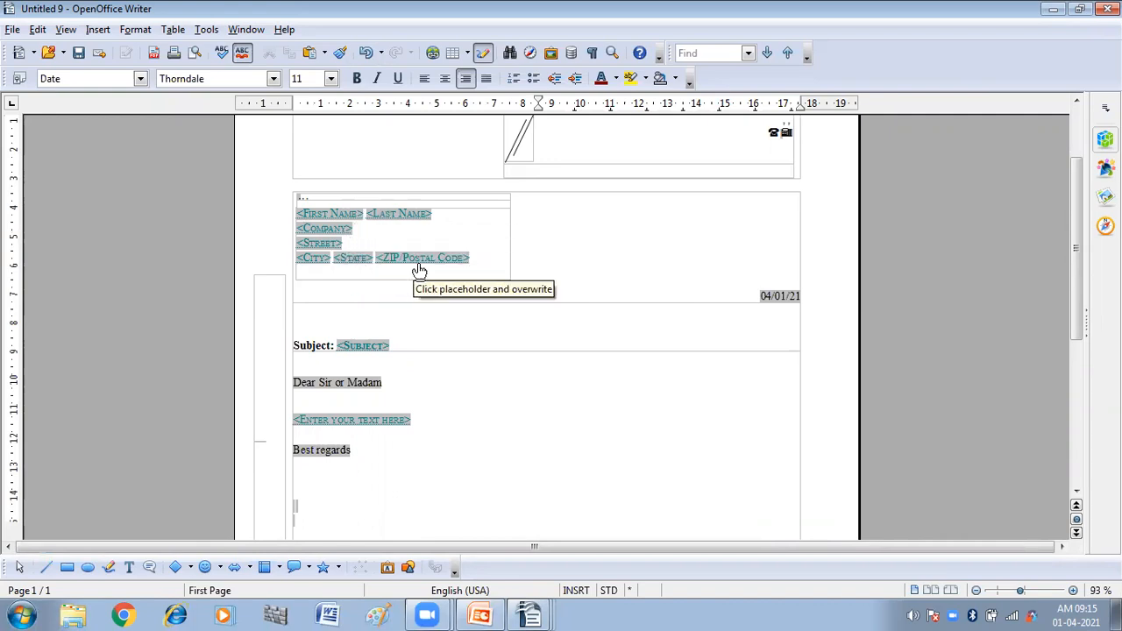
{"action": "scroll", "coordinate": [419, 270], "scroll_direction": "down", "scroll_amount": 1}
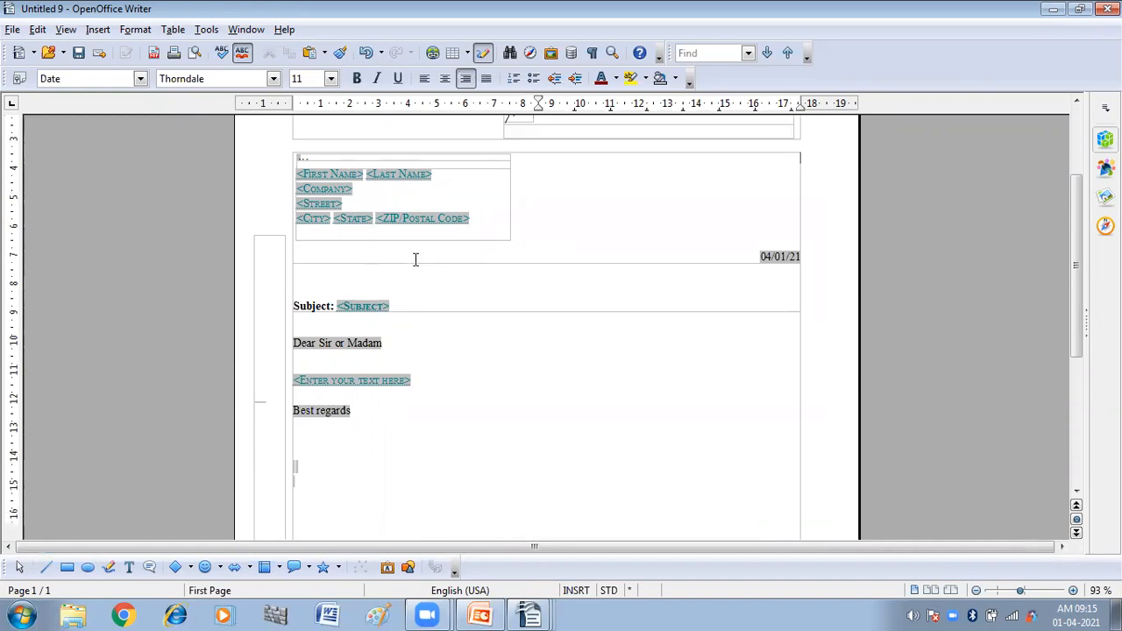
{"action": "scroll", "coordinate": [415, 260], "scroll_direction": "down", "scroll_amount": 1}
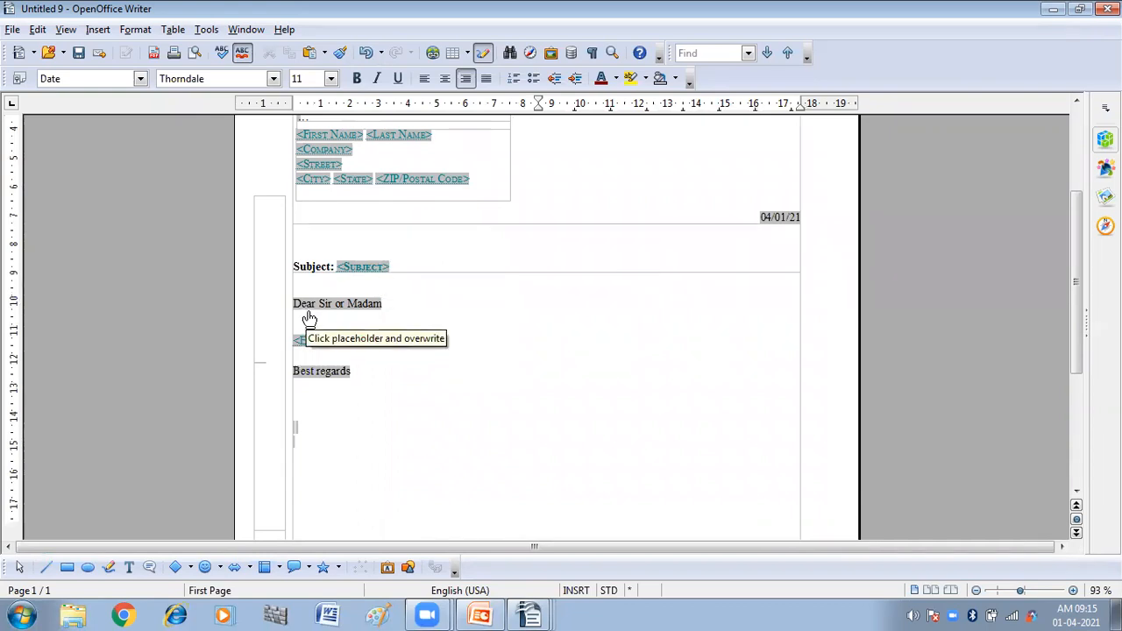
{"action": "scroll", "coordinate": [366, 359], "scroll_direction": "down", "scroll_amount": 2}
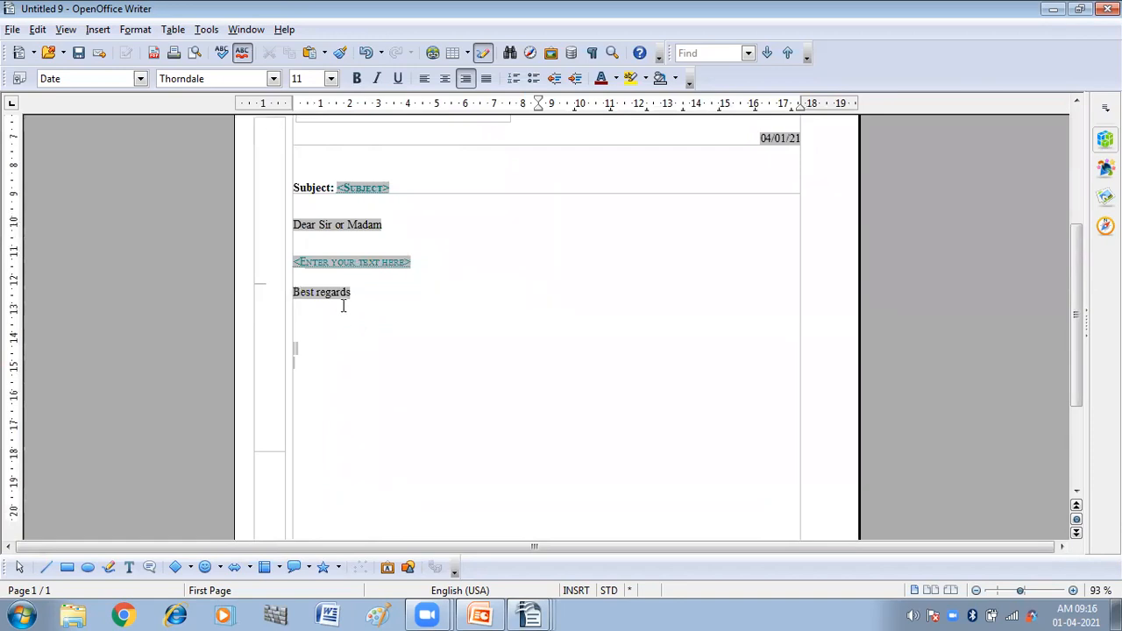
{"action": "scroll", "coordinate": [348, 348], "scroll_direction": "down", "scroll_amount": 3}
{"action": "scroll", "coordinate": [348, 349], "scroll_direction": "down", "scroll_amount": 2}
{"action": "scroll", "coordinate": [348, 349], "scroll_direction": "up", "scroll_amount": 10}
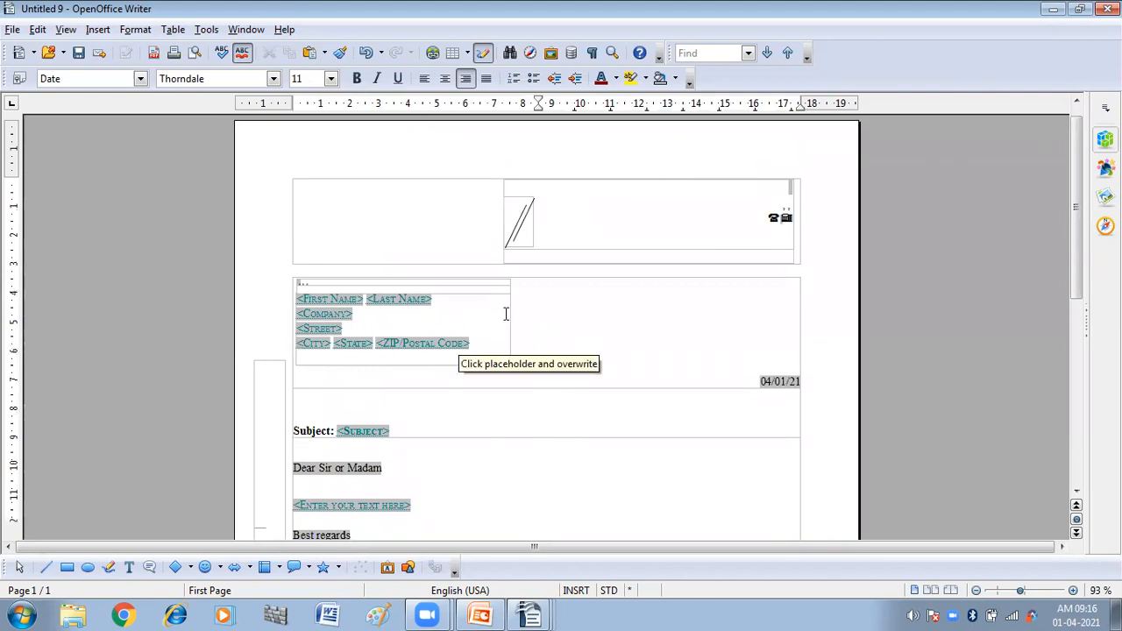
{"action": "scroll", "coordinate": [689, 395], "scroll_direction": "down", "scroll_amount": 11}
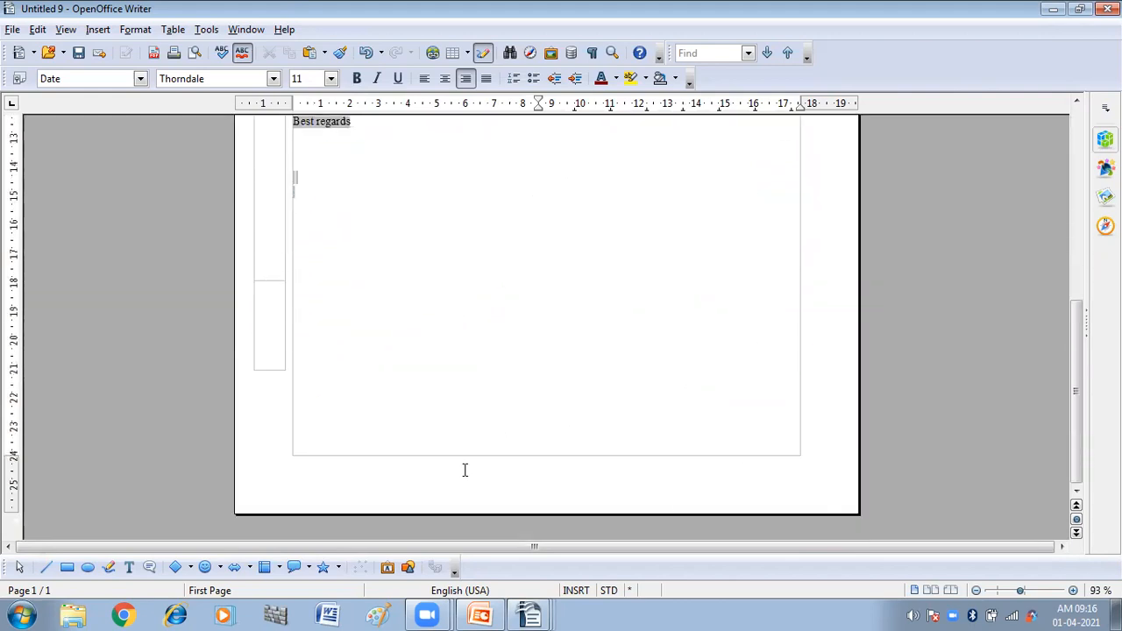
{"action": "scroll", "coordinate": [464, 466], "scroll_direction": "up", "scroll_amount": 11}
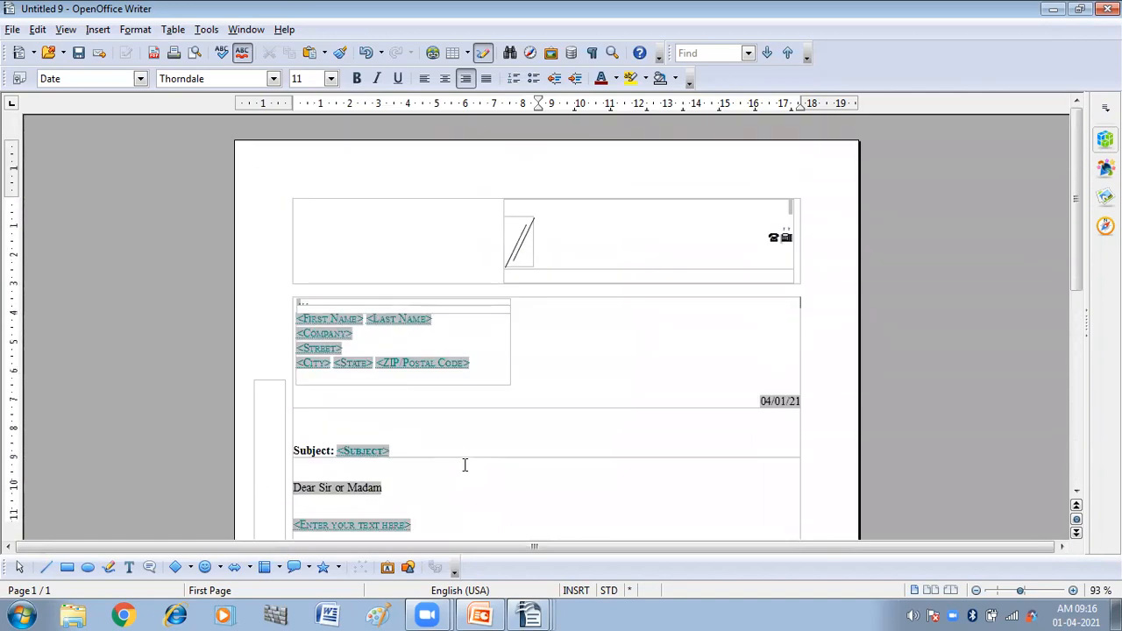